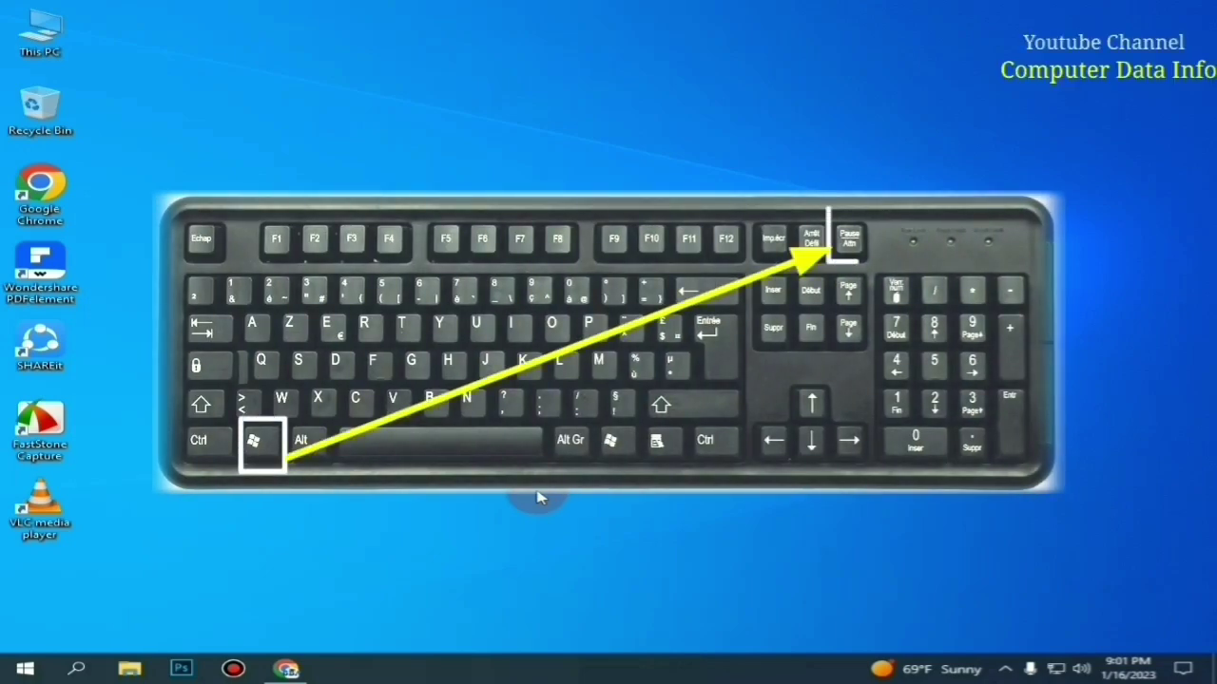
View the PC's device and Windows specifications on the system About page, and close it
{"action": "key", "text": "super+Pause"}
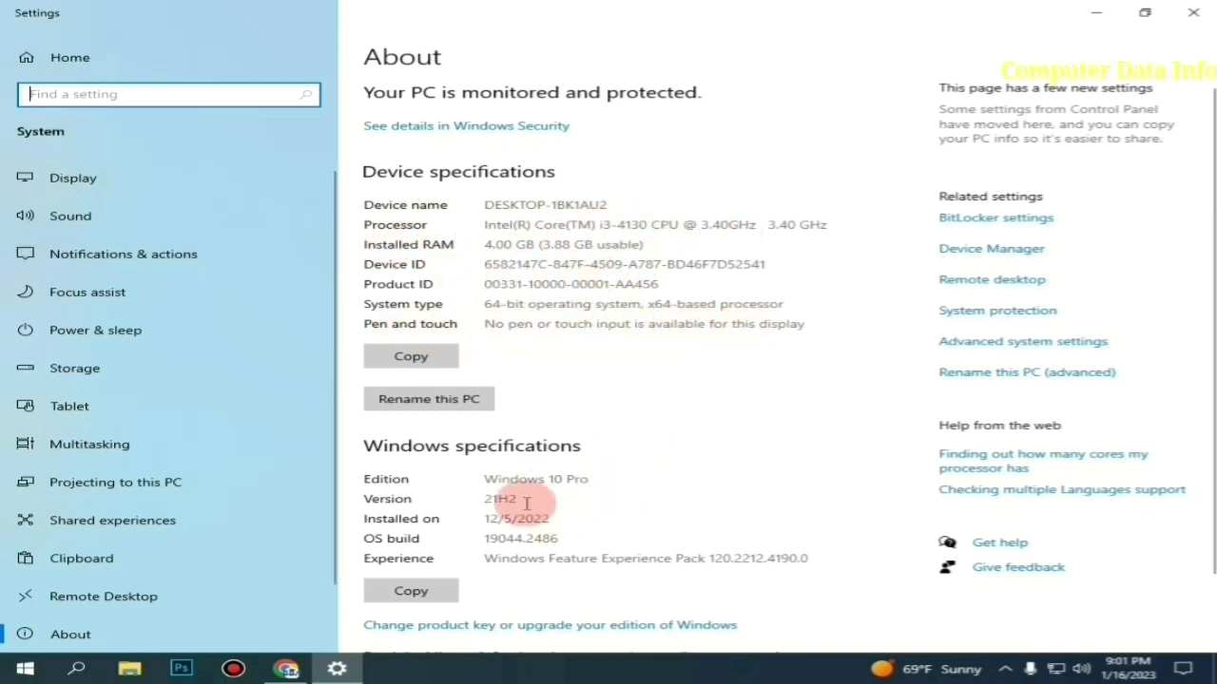
{"action": "left_click", "coordinate": [1195, 17]}
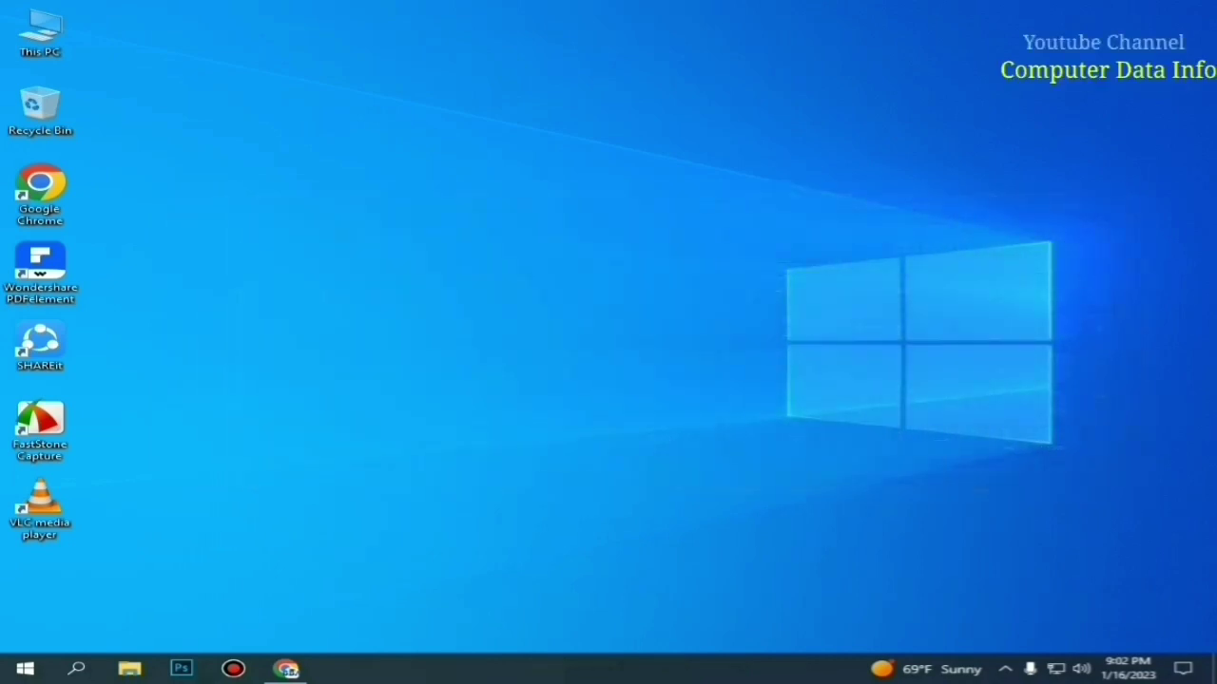
Lock the computer and dismiss the lock screen to return to the desktop
{"action": "key", "text": "super+l"}
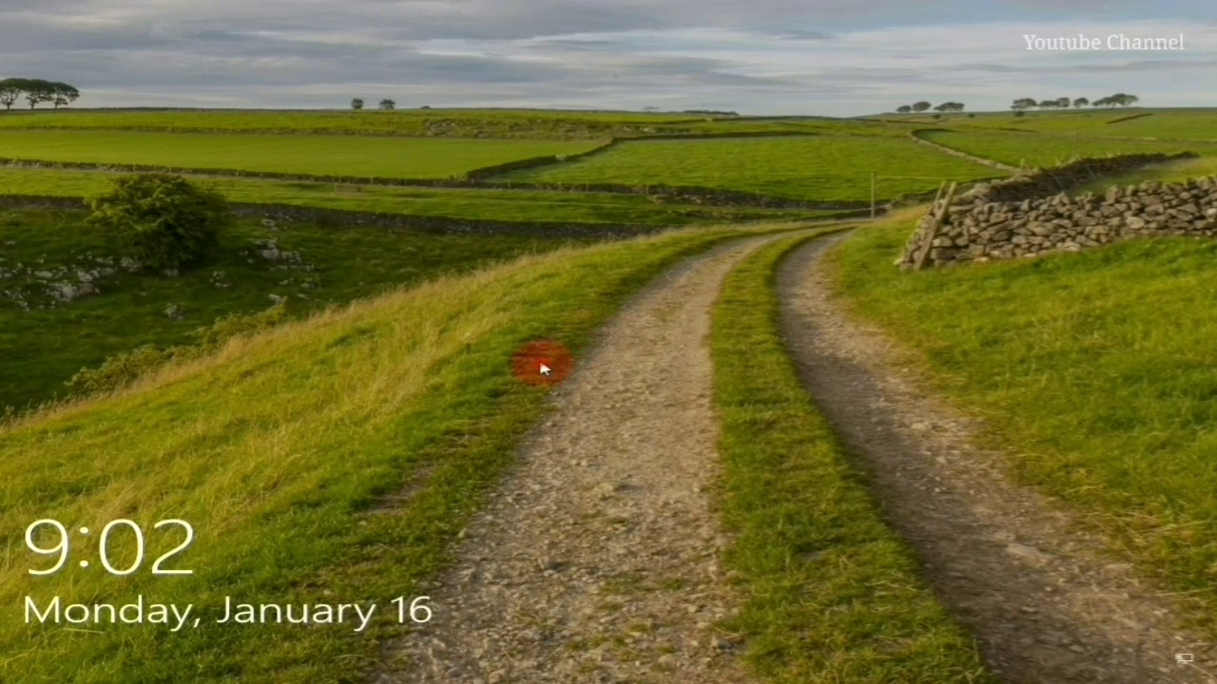
{"action": "left_click", "coordinate": [541, 369]}
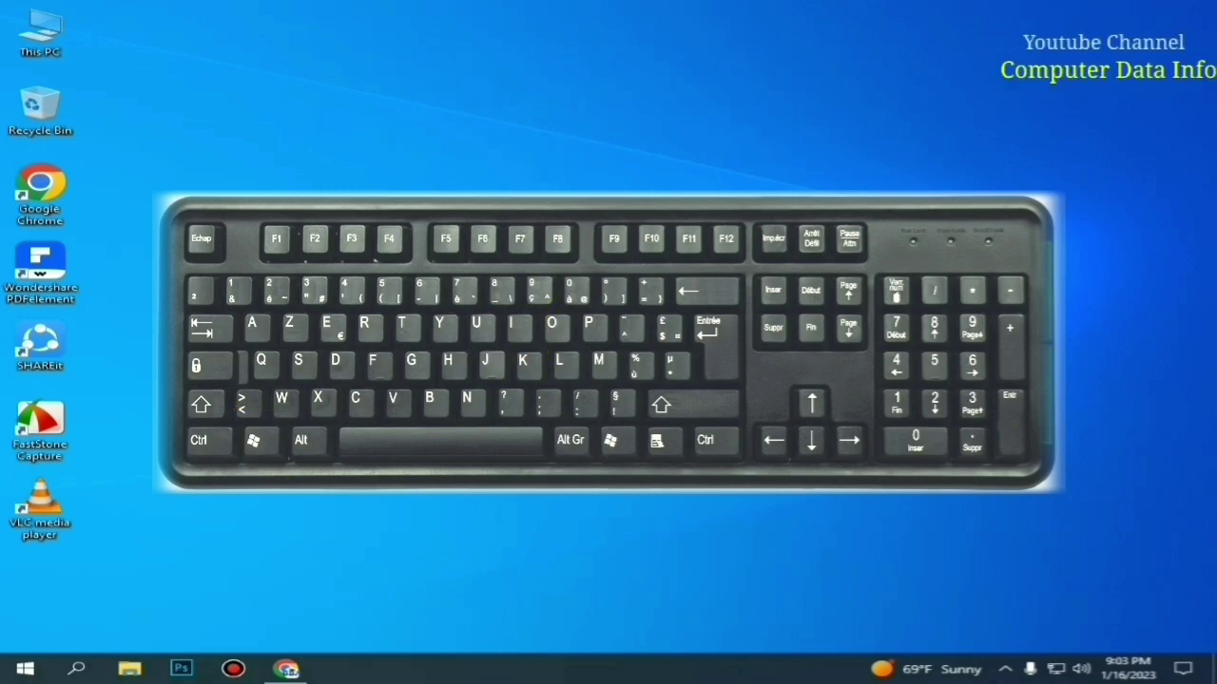
Show the Windows Settings home page with its categories, and close it
{"action": "key", "text": "super+i"}
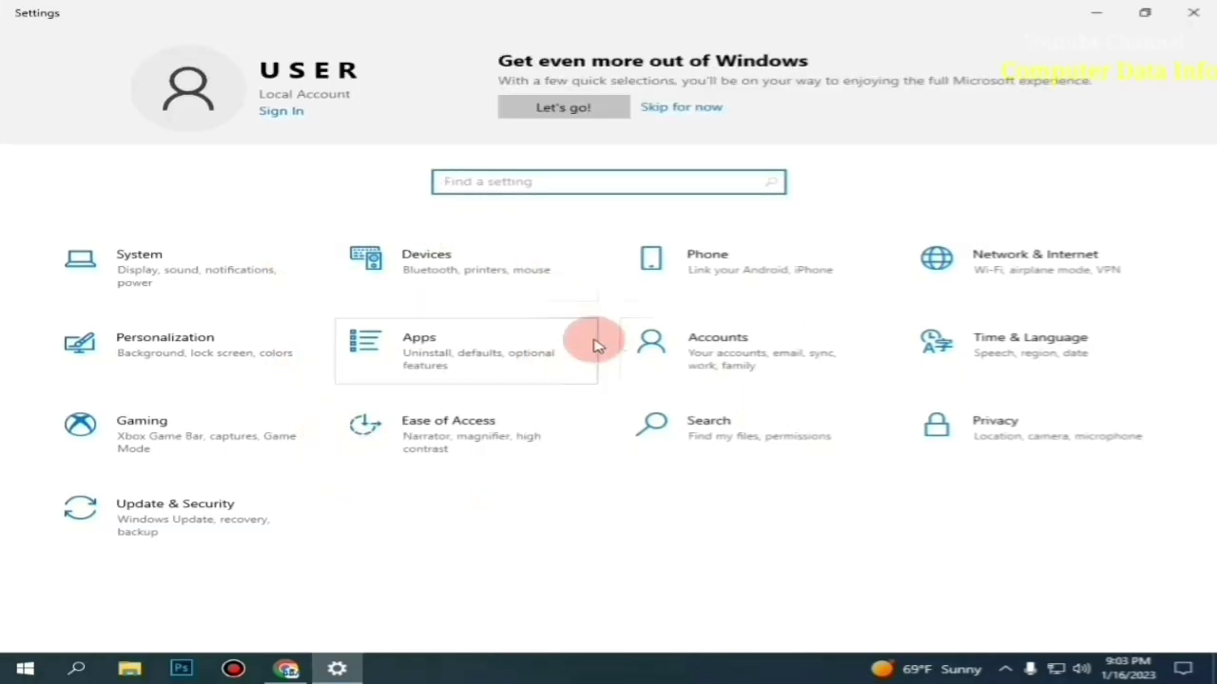
{"action": "left_click", "coordinate": [1183, 15]}
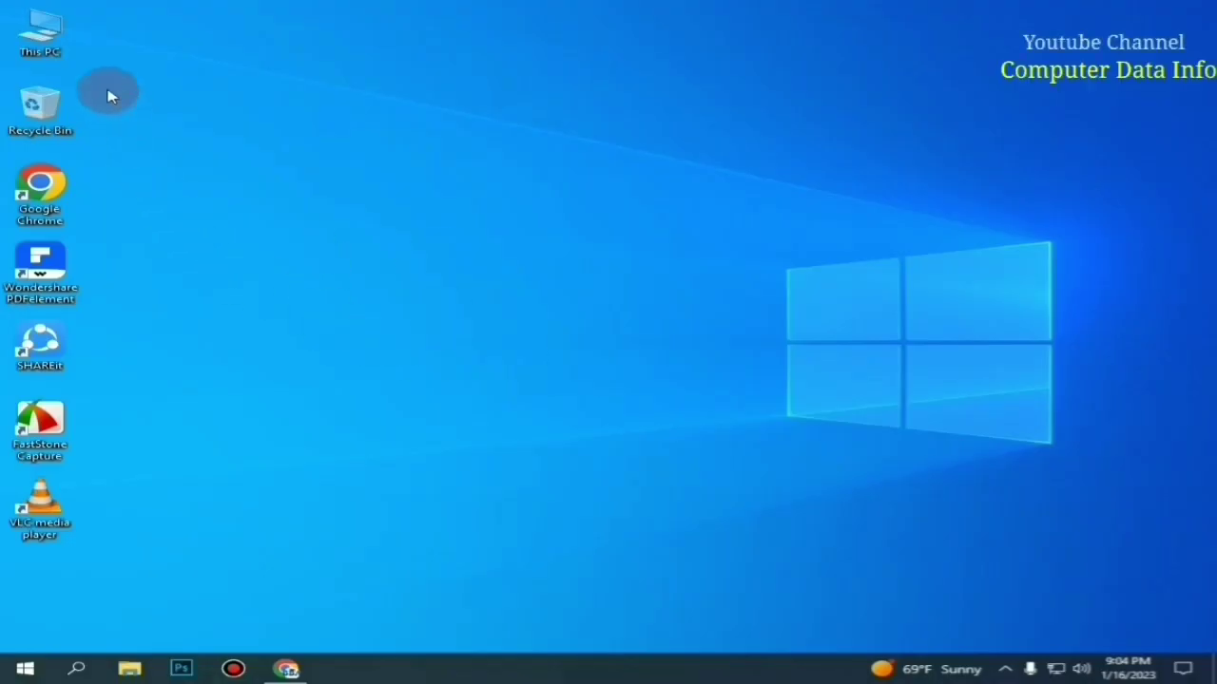
View the captured image Screenshot (1) in the Screenshots folder under Pictures, and close the image and the folder
{"action": "double_click", "coordinate": [40, 30]}
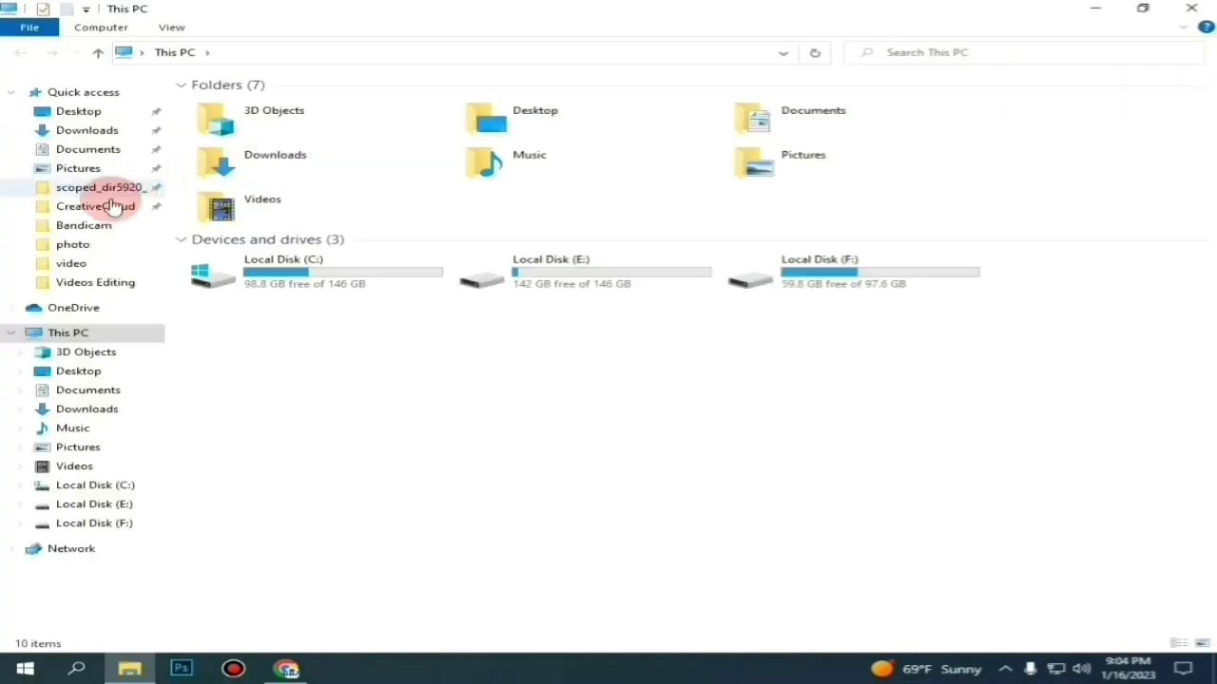
{"action": "left_click", "coordinate": [80, 447]}
{"action": "double_click", "coordinate": [436, 167]}
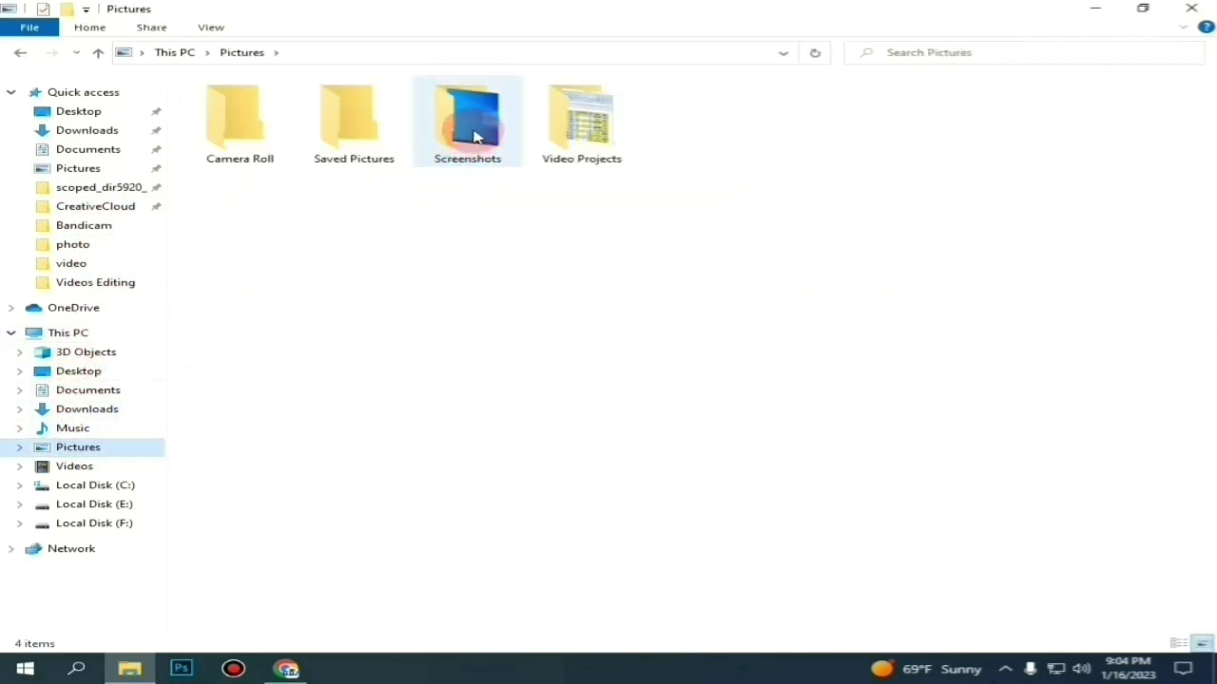
{"action": "double_click", "coordinate": [266, 133]}
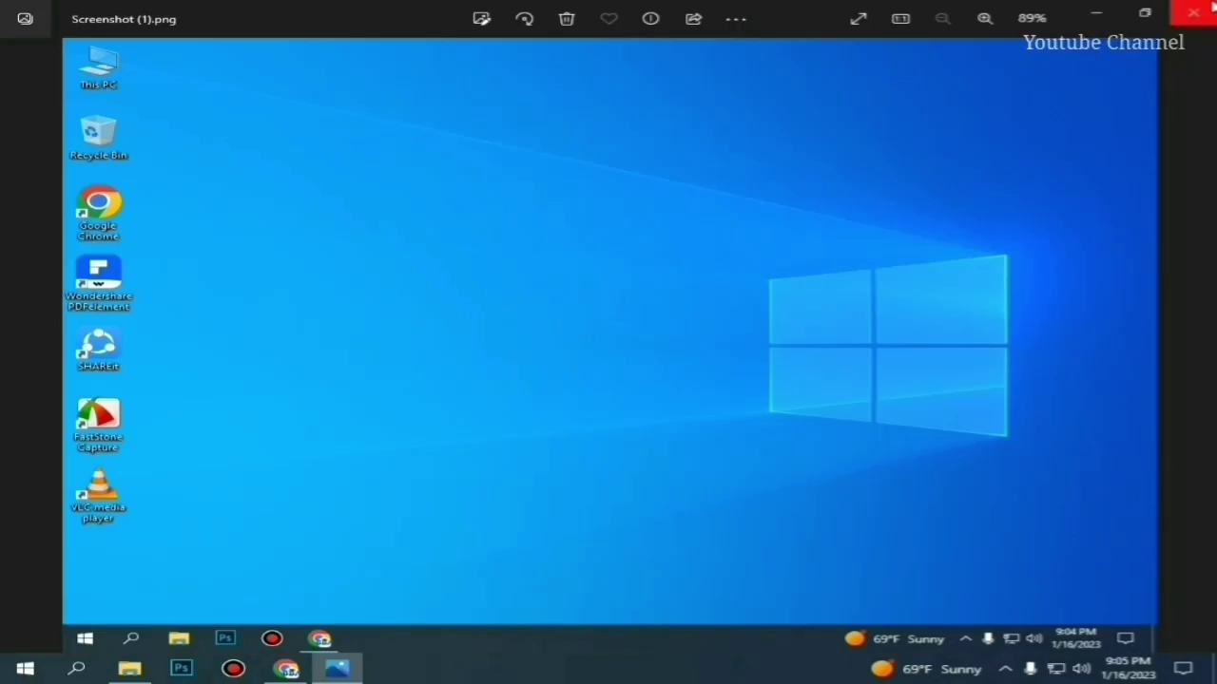
{"action": "left_click", "coordinate": [1194, 11]}
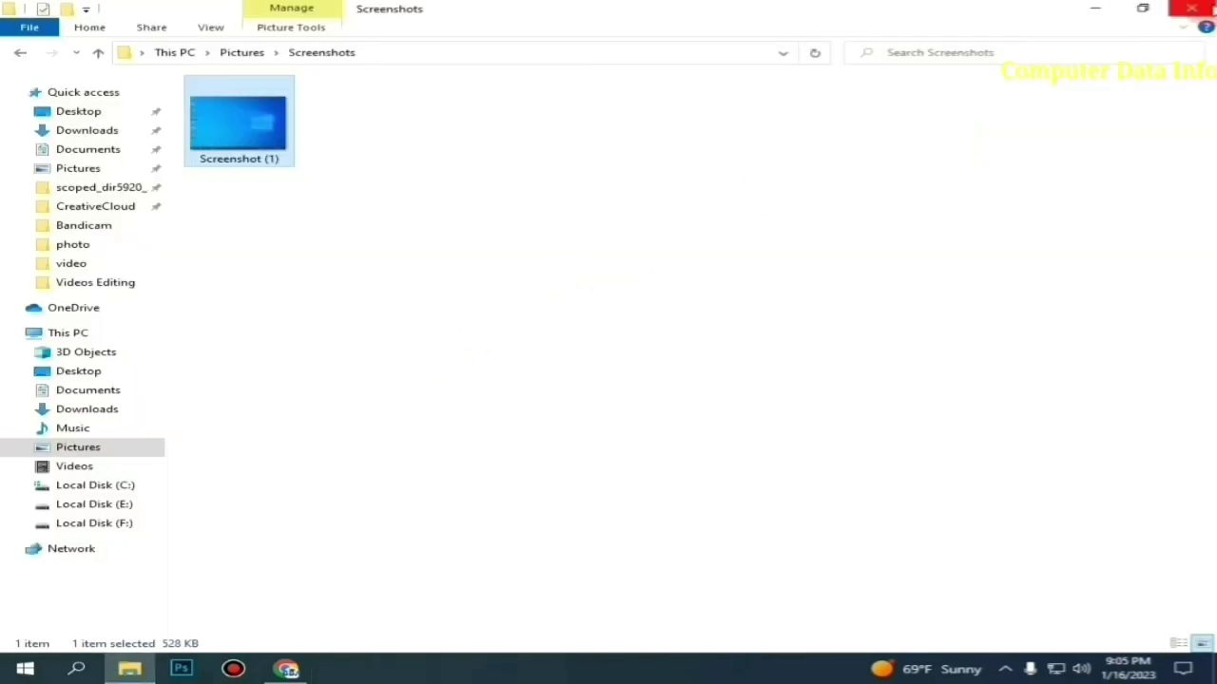
{"action": "left_click", "coordinate": [1194, 10]}
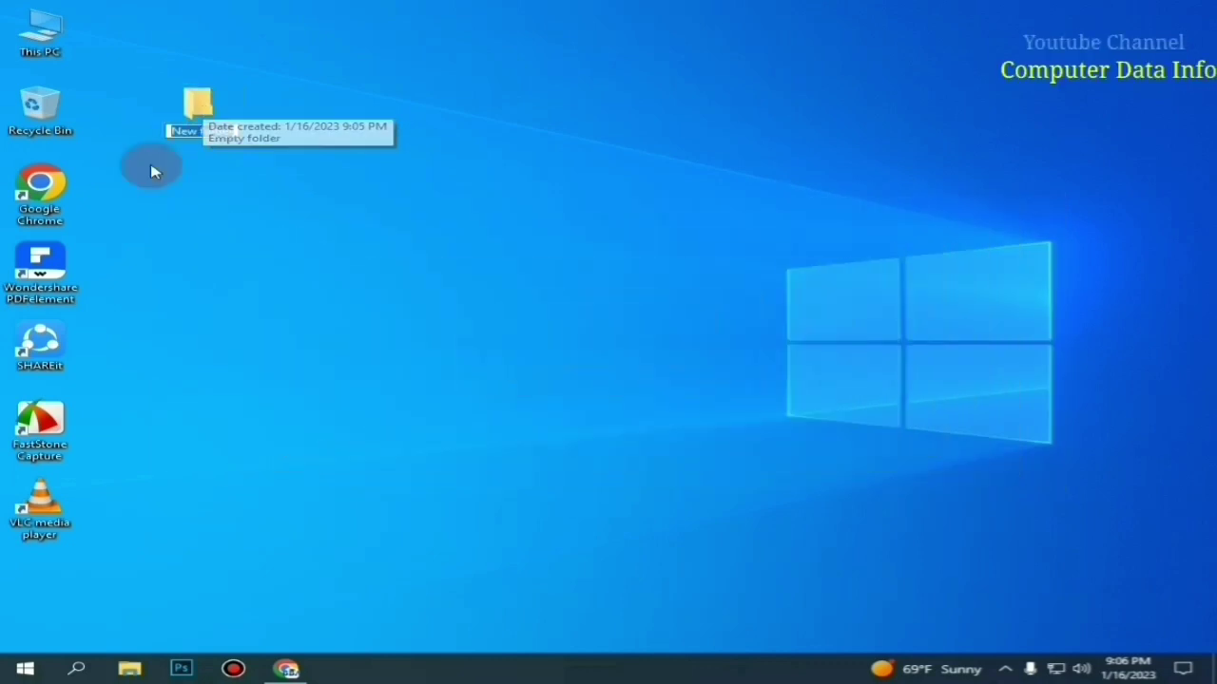
Rename the new folder on the desktop with a person's first name
{"action": "key", "text": "F2"}
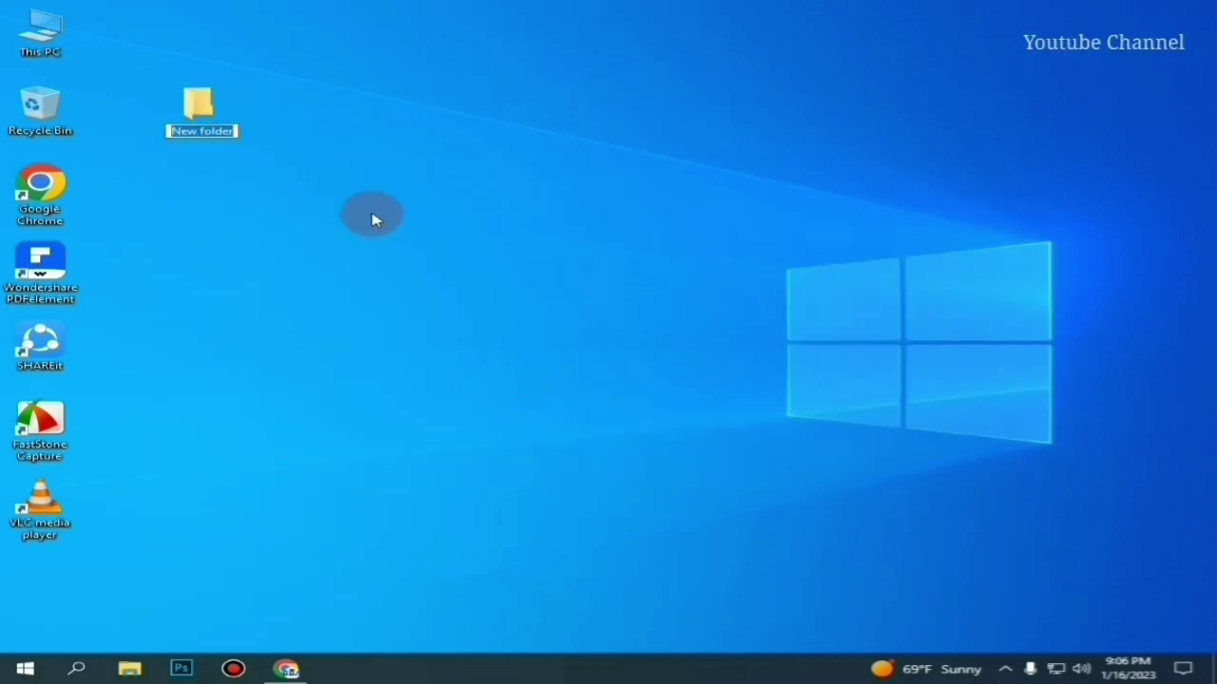
{"action": "type", "text": "Ahmed"}
{"action": "key", "text": "Return"}
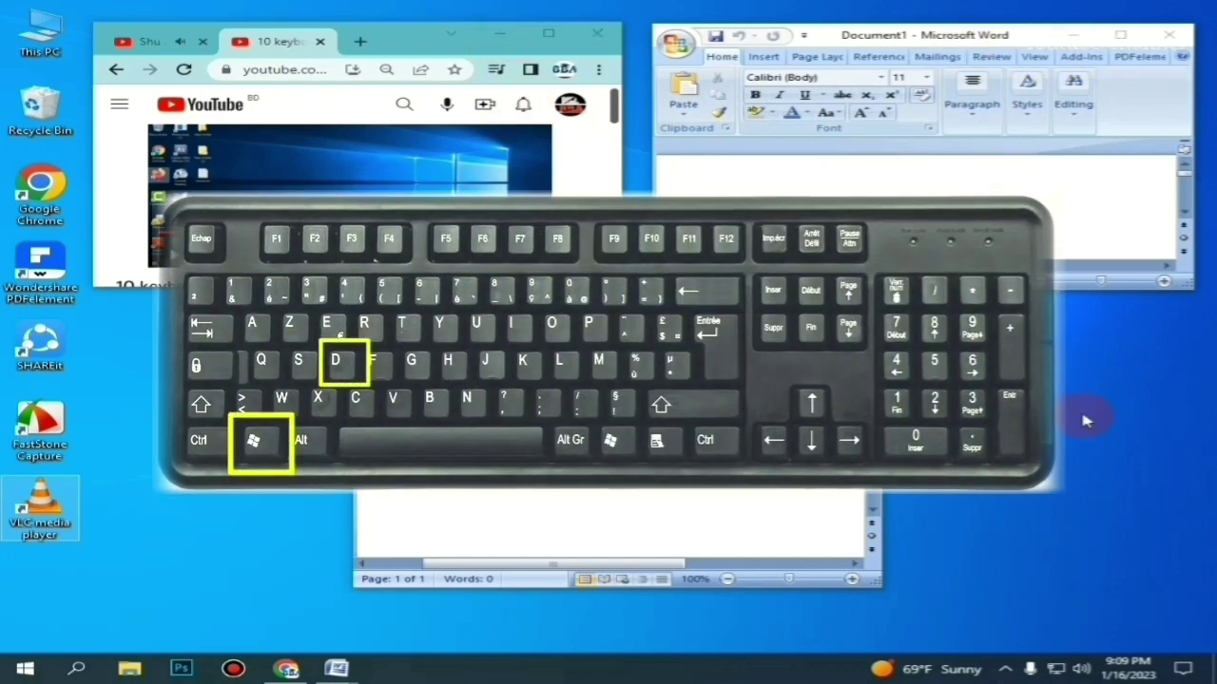
Toggle repeatedly between showing the bare desktop and restoring the open browser and Word windows
{"action": "key", "text": "super+d"}
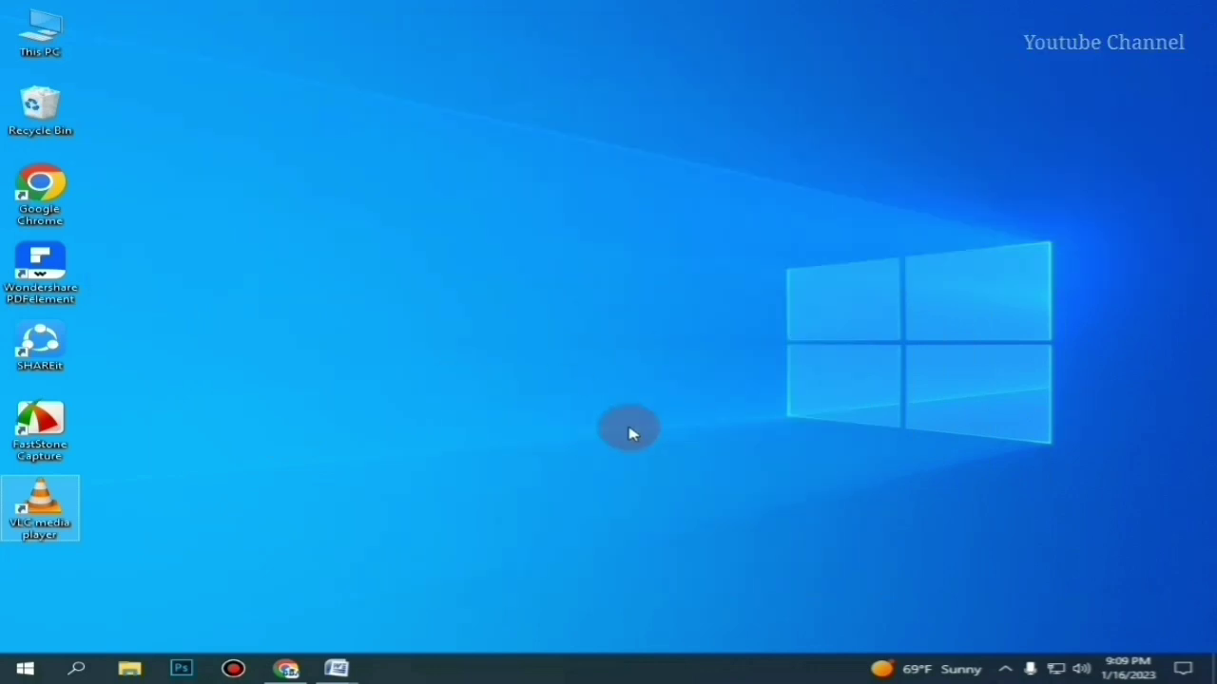
{"action": "key", "text": "super+d"}
{"action": "key", "text": "super+d"}
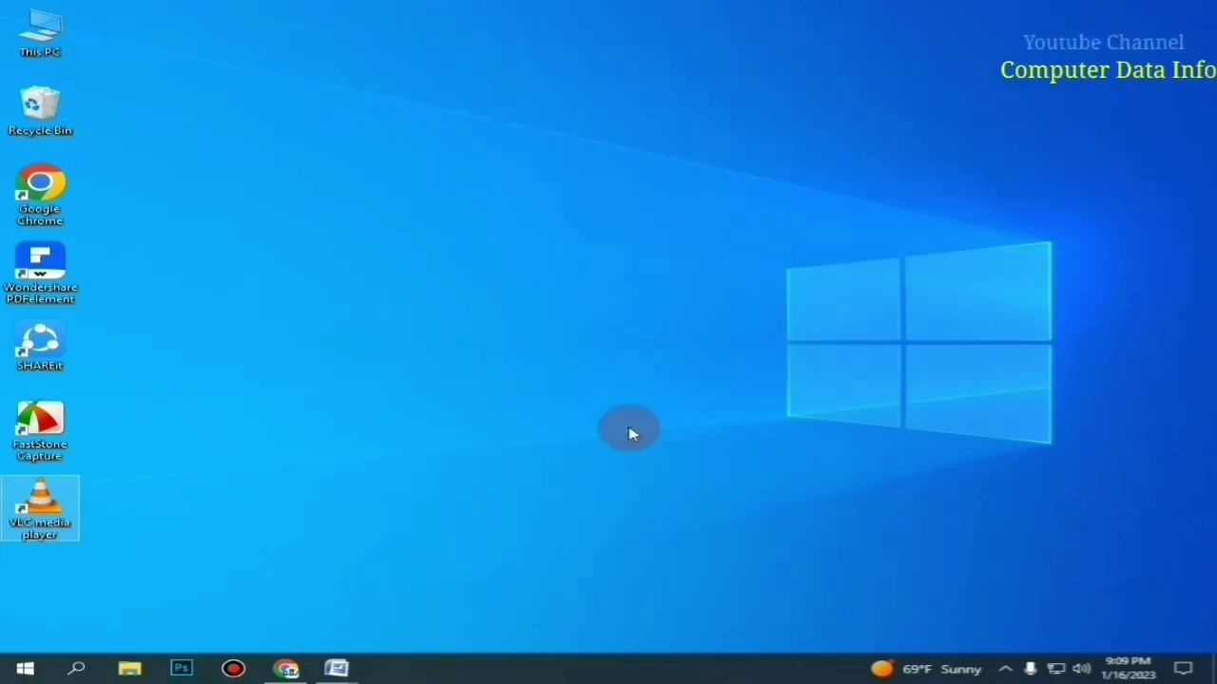
{"action": "key", "text": "super+d"}
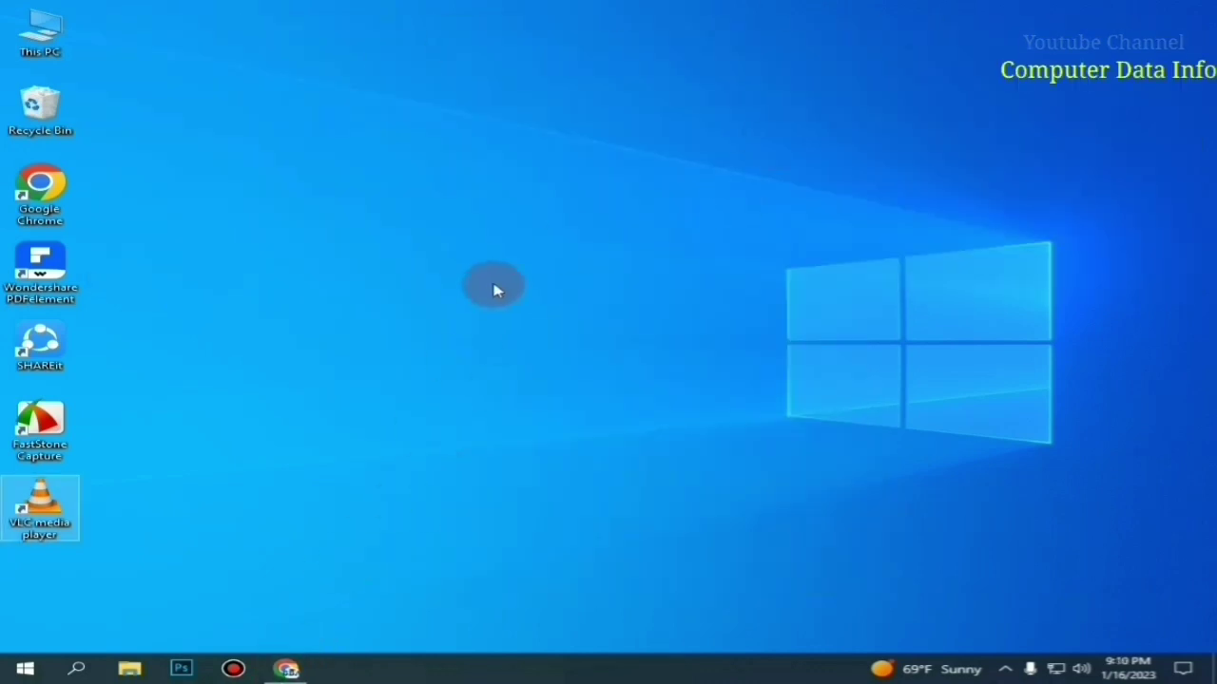
Create five new folders on the desktop, keeping their default names
{"action": "left_click", "coordinate": [500, 234]}
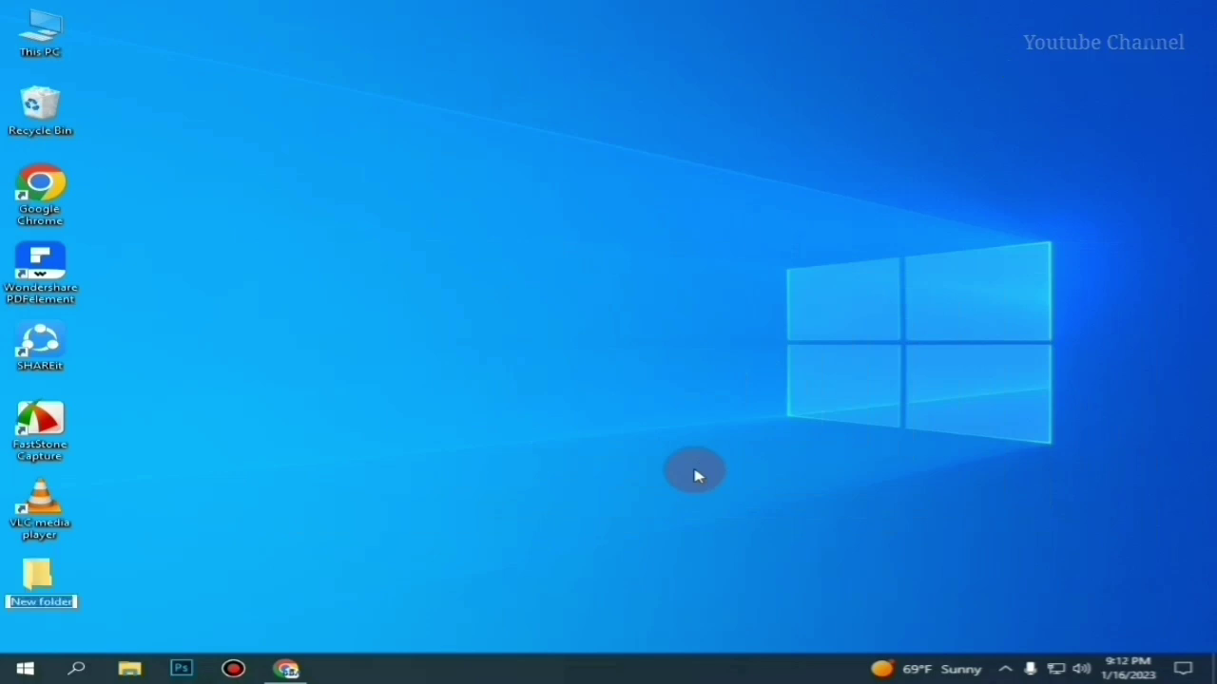
{"action": "left_click", "coordinate": [130, 621]}
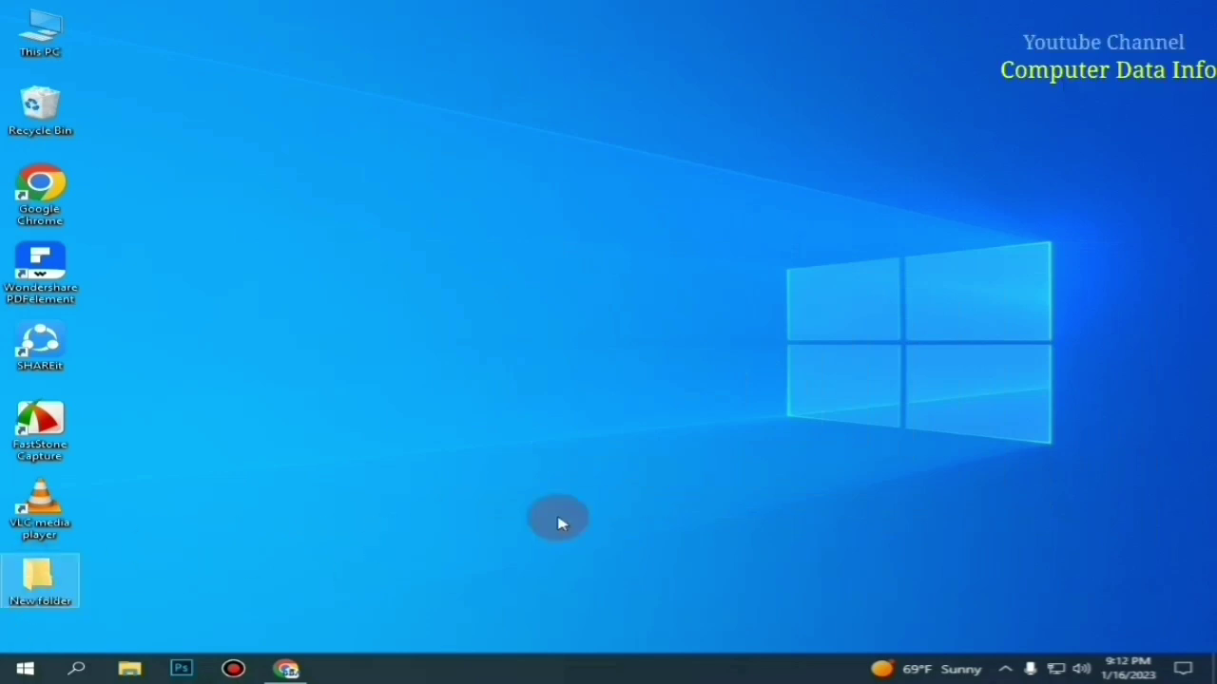
{"action": "key", "text": "ctrl+shift+n"}
{"action": "key", "text": "ctrl+shift+n"}
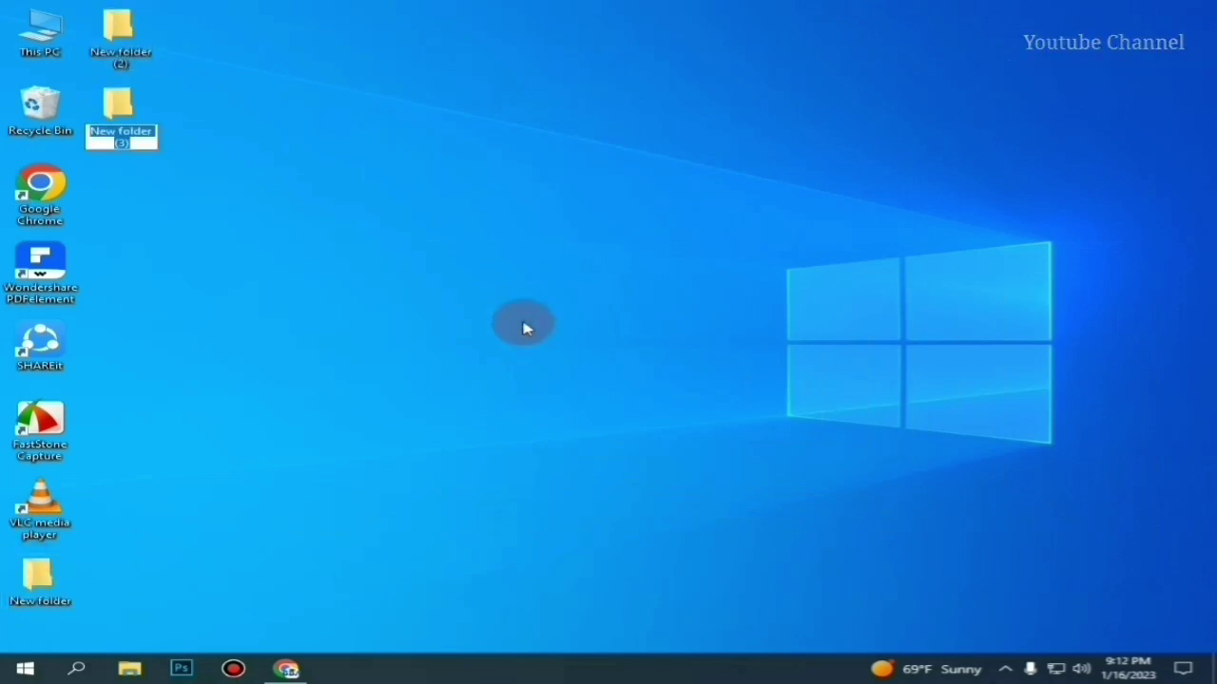
{"action": "key", "text": "Return"}
{"action": "key", "text": "ctrl+shift+n"}
{"action": "key", "text": "Return"}
{"action": "key", "text": "ctrl+shift+n"}
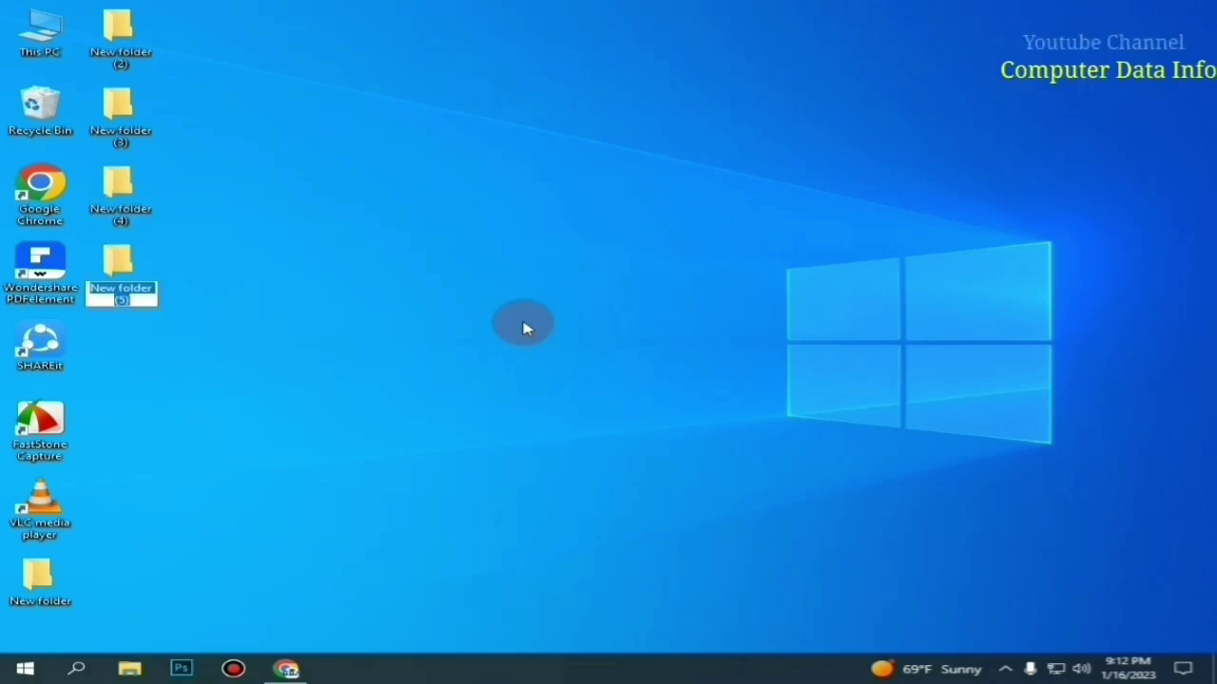
{"action": "key", "text": "Return"}
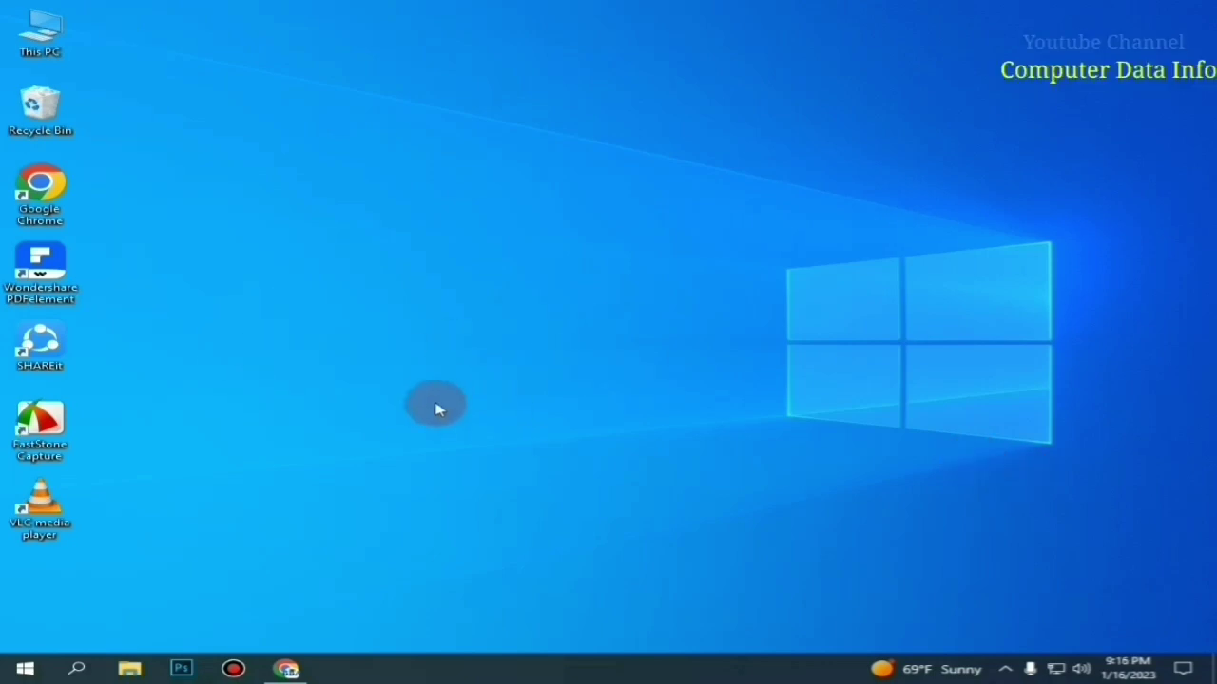
Display the Start power options Sleep, Shut down and Restart, and dismiss them without choosing one
{"action": "left_click", "coordinate": [26, 669]}
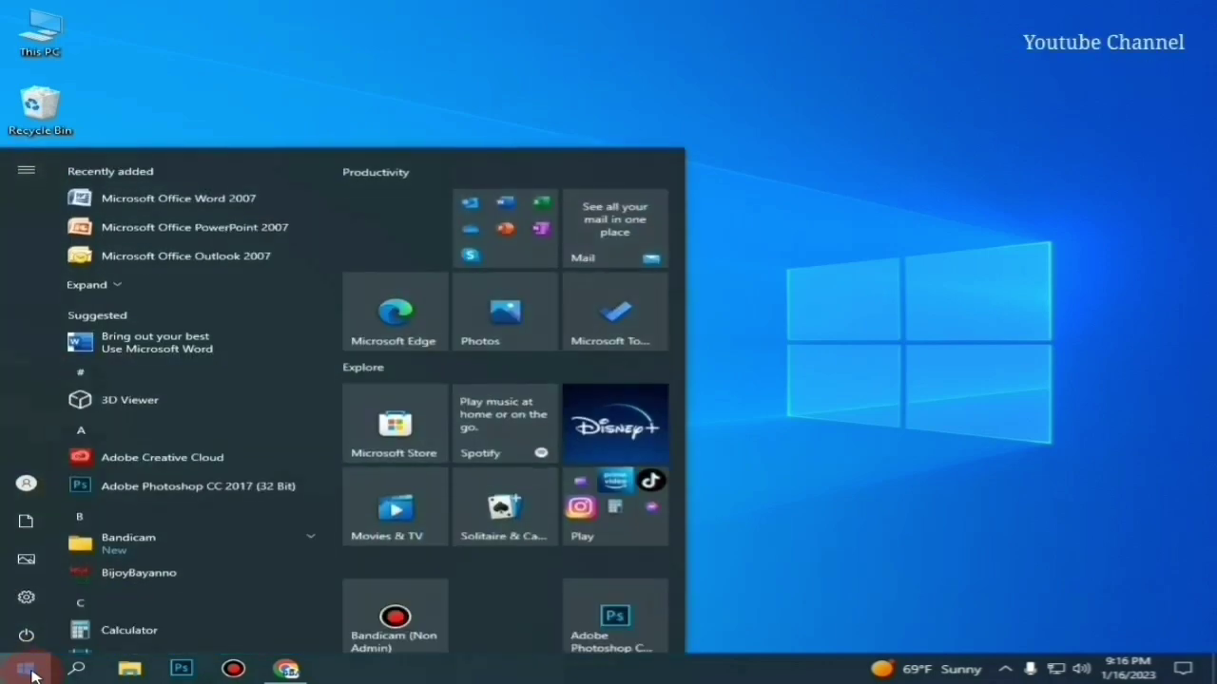
{"action": "left_click", "coordinate": [27, 634]}
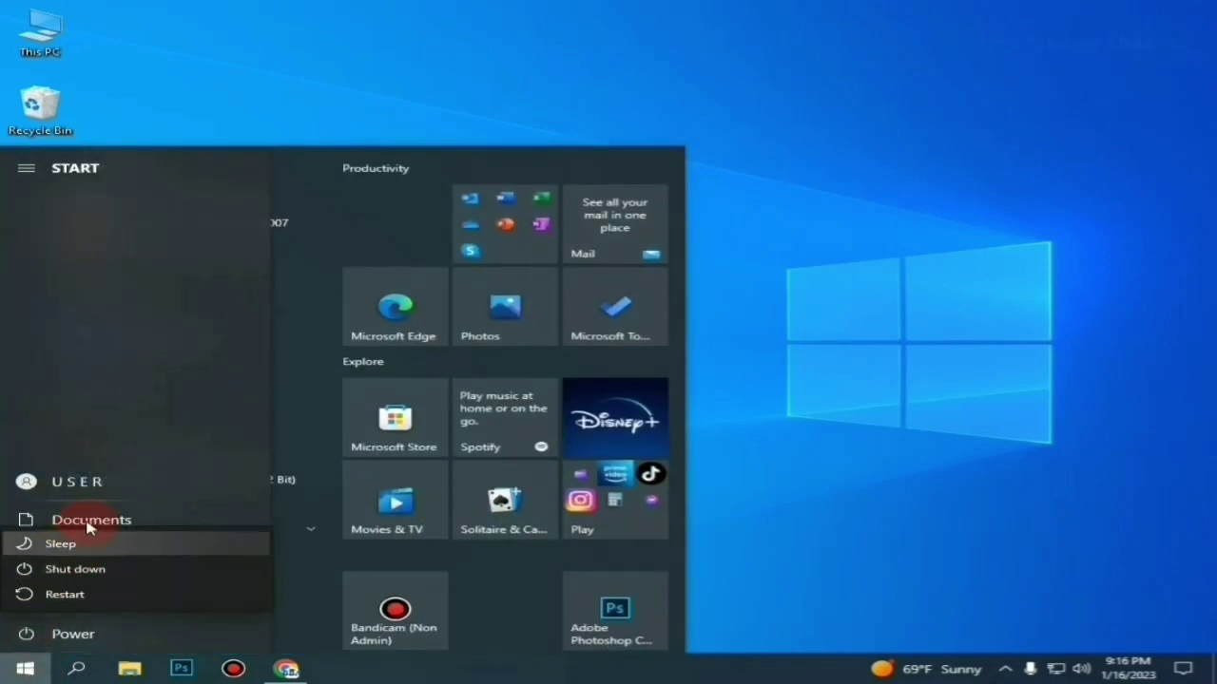
{"action": "left_click", "coordinate": [926, 315]}
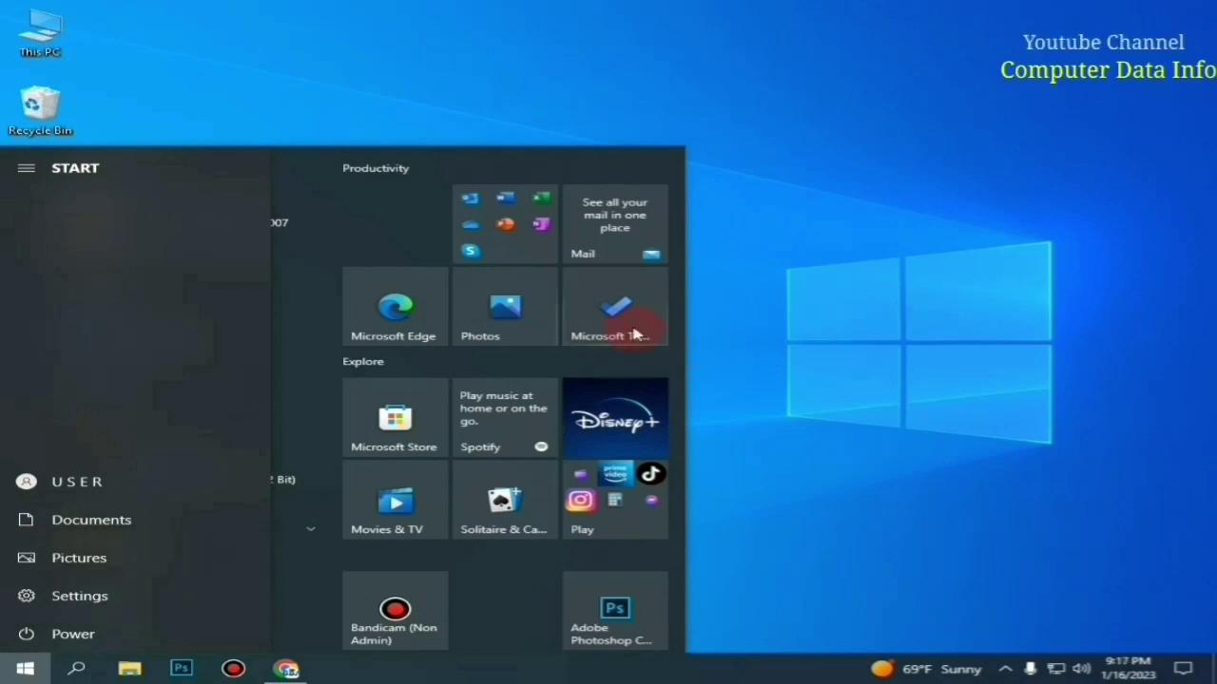
{"action": "left_click", "coordinate": [770, 249]}
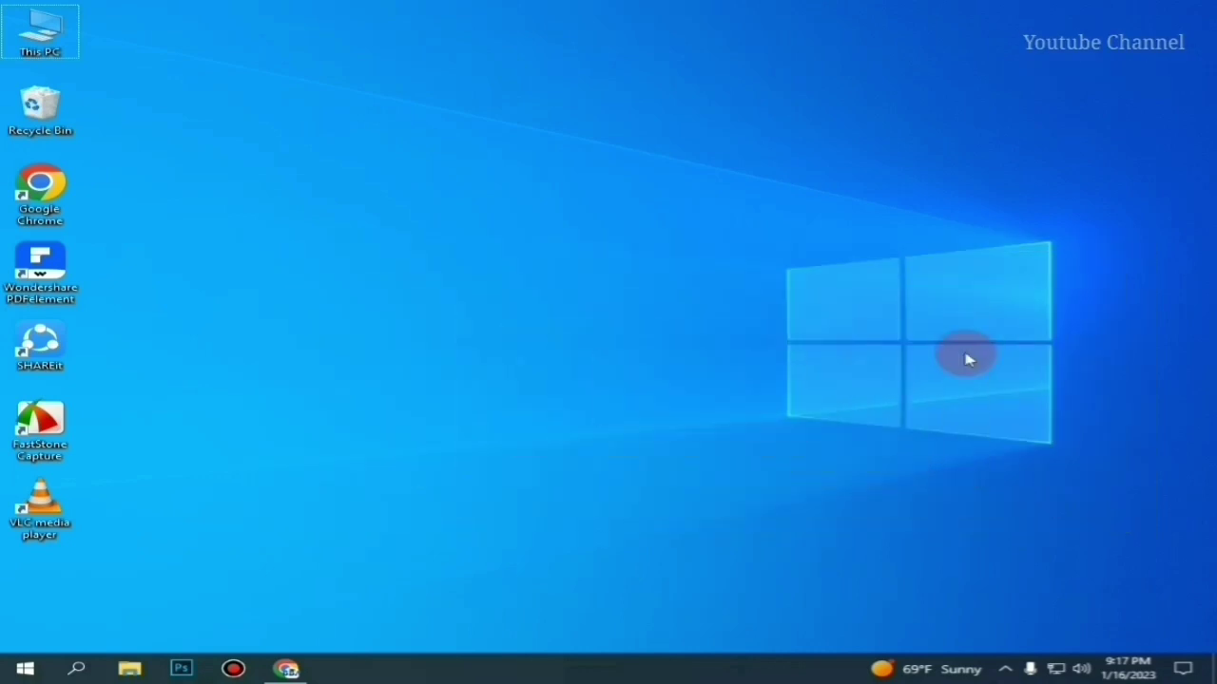
Show the available actions in the Shut Down Windows dialog, and cancel the dialog
{"action": "key", "text": "alt+F4"}
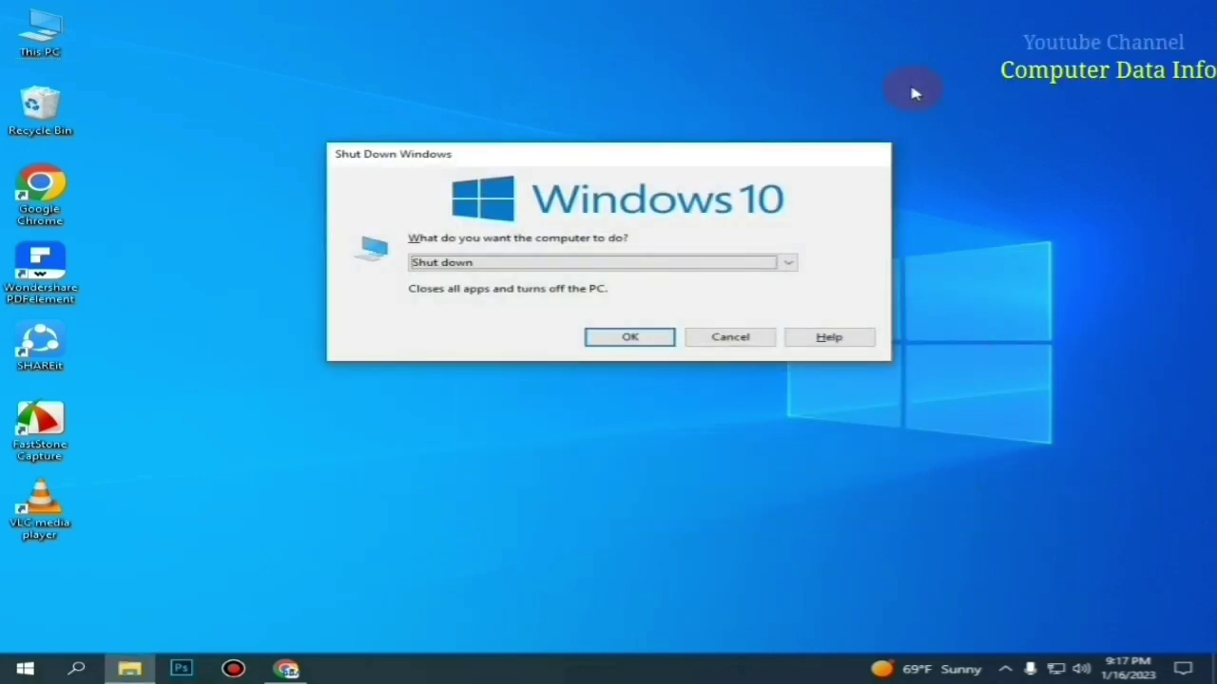
{"action": "left_click", "coordinate": [788, 264]}
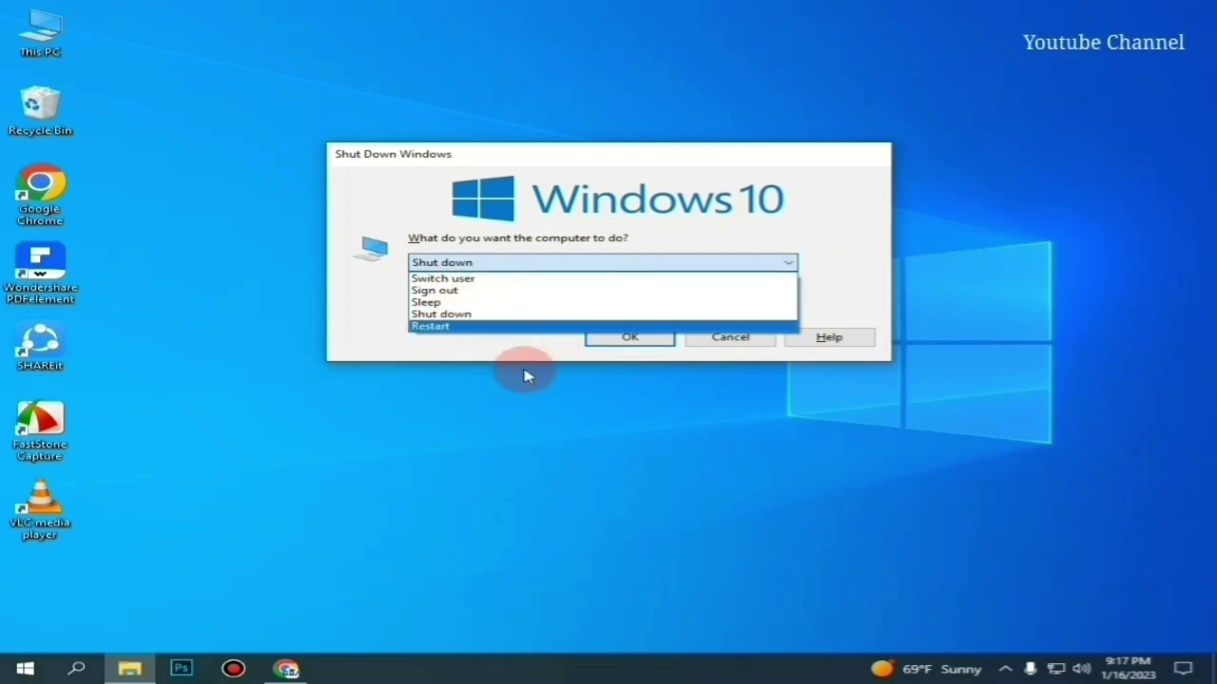
{"action": "key", "text": "Escape"}
{"action": "key", "text": "Escape"}
Refresh the desktop
{"action": "right_click", "coordinate": [449, 319]}
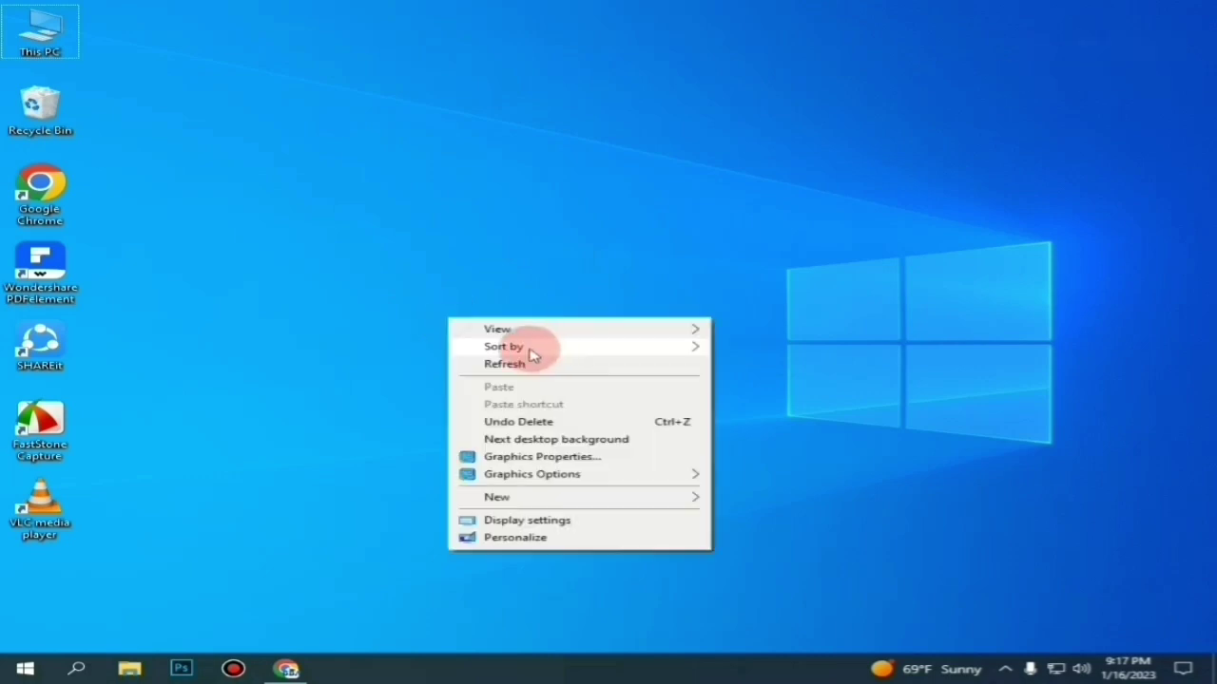
{"action": "left_click", "coordinate": [559, 365]}
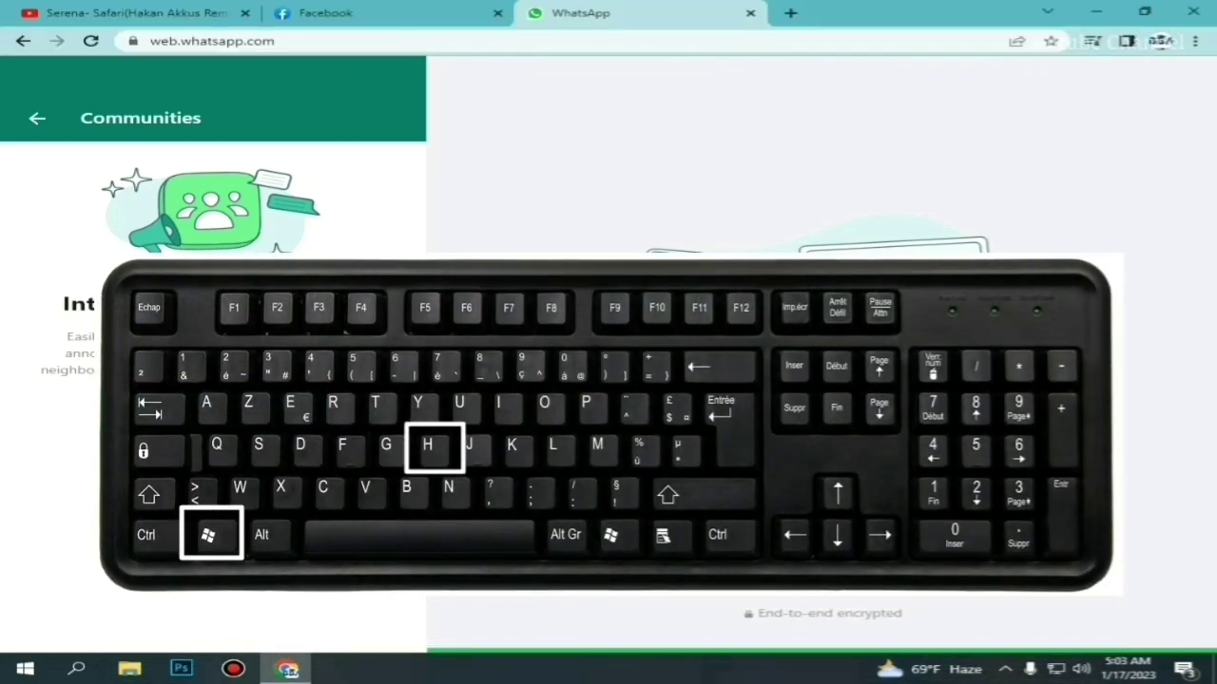
Open the browsing history in Chrome and look through the visited pages from January 17 and January 16, 2023
{"action": "key", "text": "ctrl+h"}
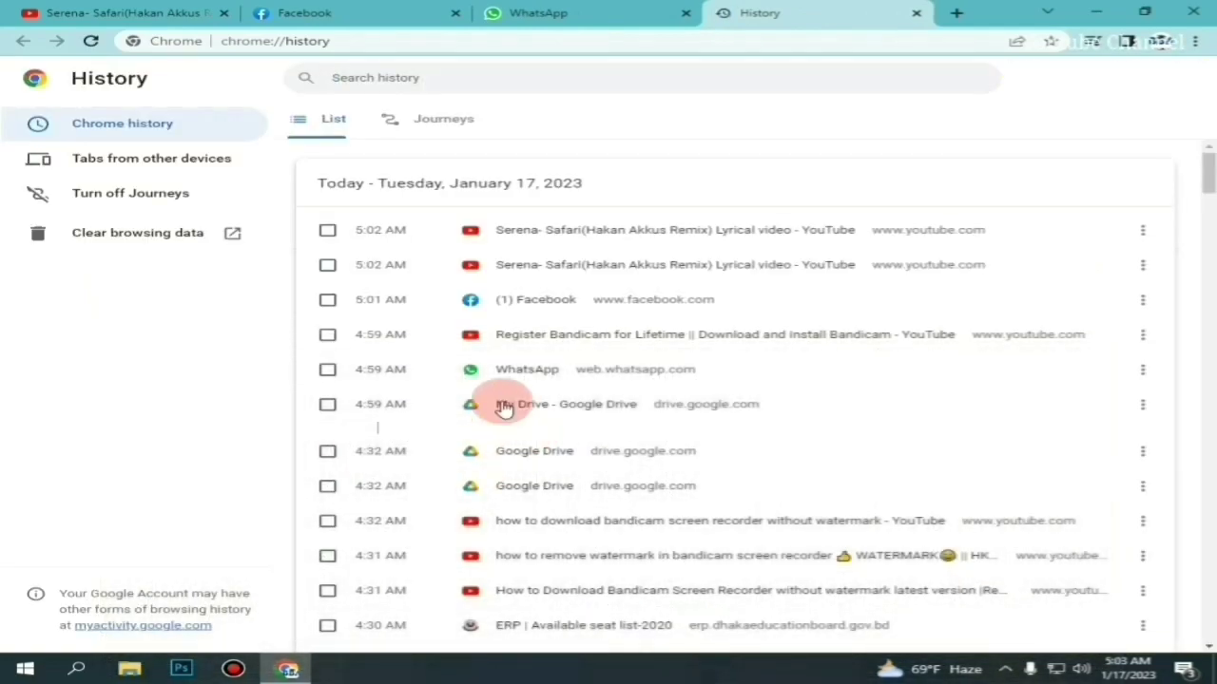
{"action": "scroll", "coordinate": [590, 390], "scroll_direction": "down", "scroll_amount": 10}
{"action": "scroll", "coordinate": [428, 332], "scroll_direction": "down", "scroll_amount": 6}
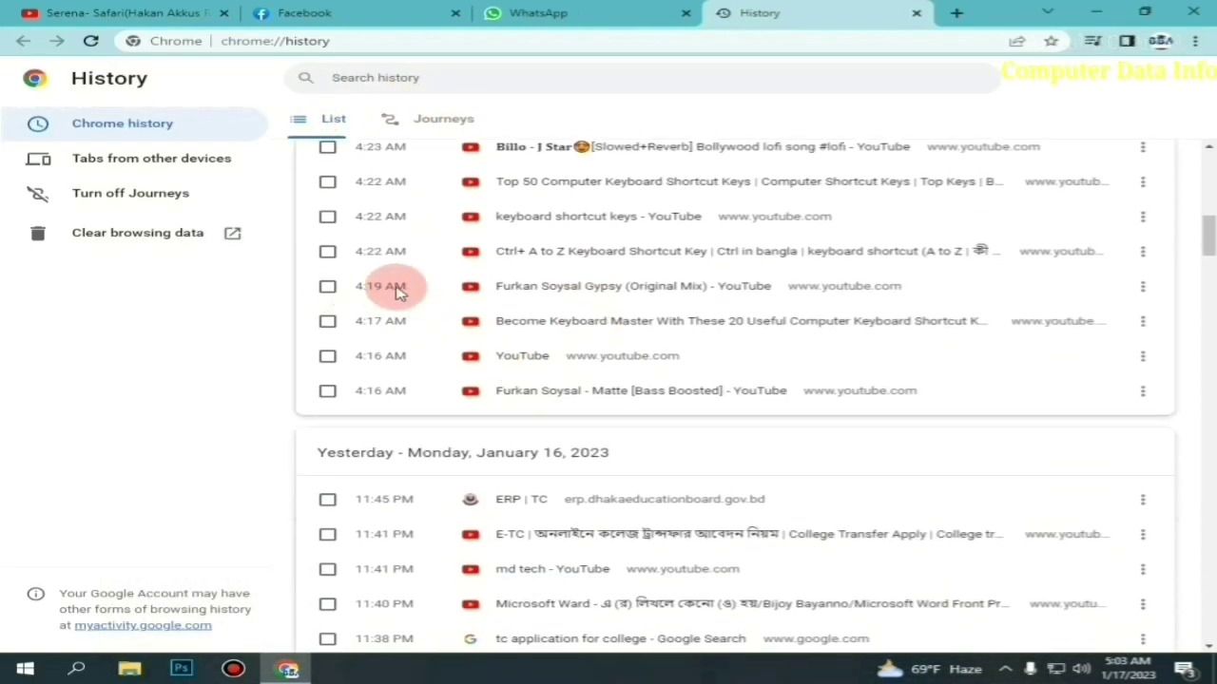
{"action": "scroll", "coordinate": [423, 399], "scroll_direction": "up", "scroll_amount": 4}
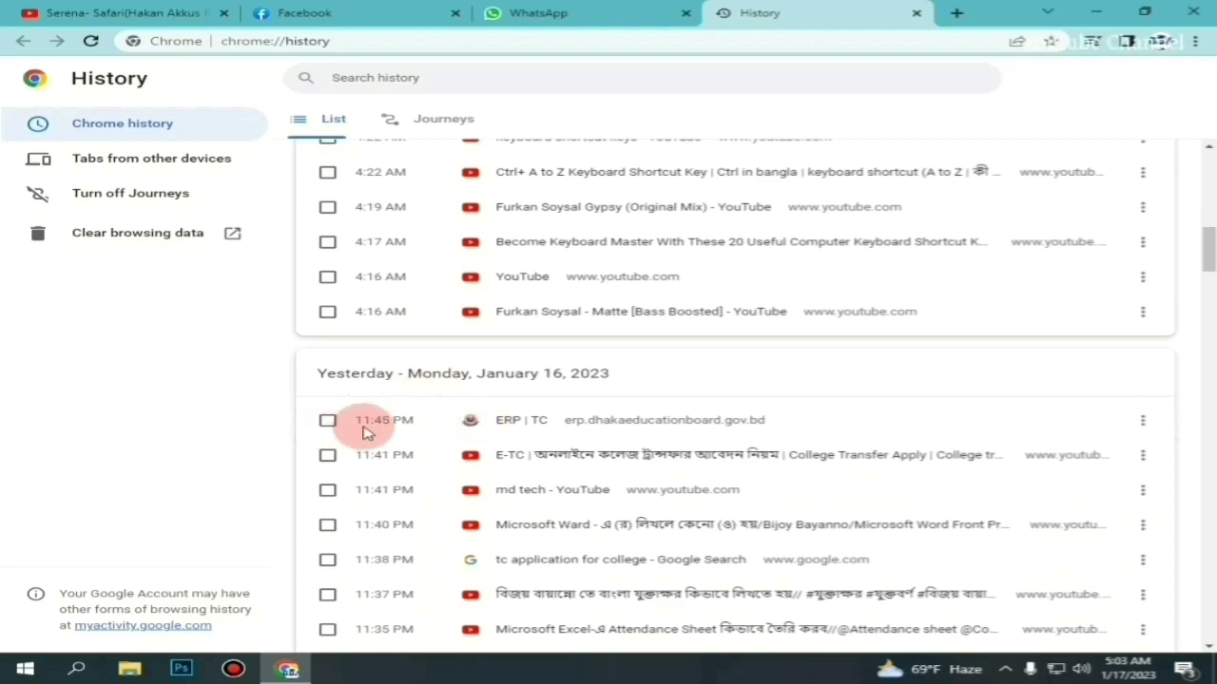
{"action": "scroll", "coordinate": [380, 433], "scroll_direction": "up", "scroll_amount": 5}
{"action": "scroll", "coordinate": [497, 448], "scroll_direction": "down", "scroll_amount": 15}
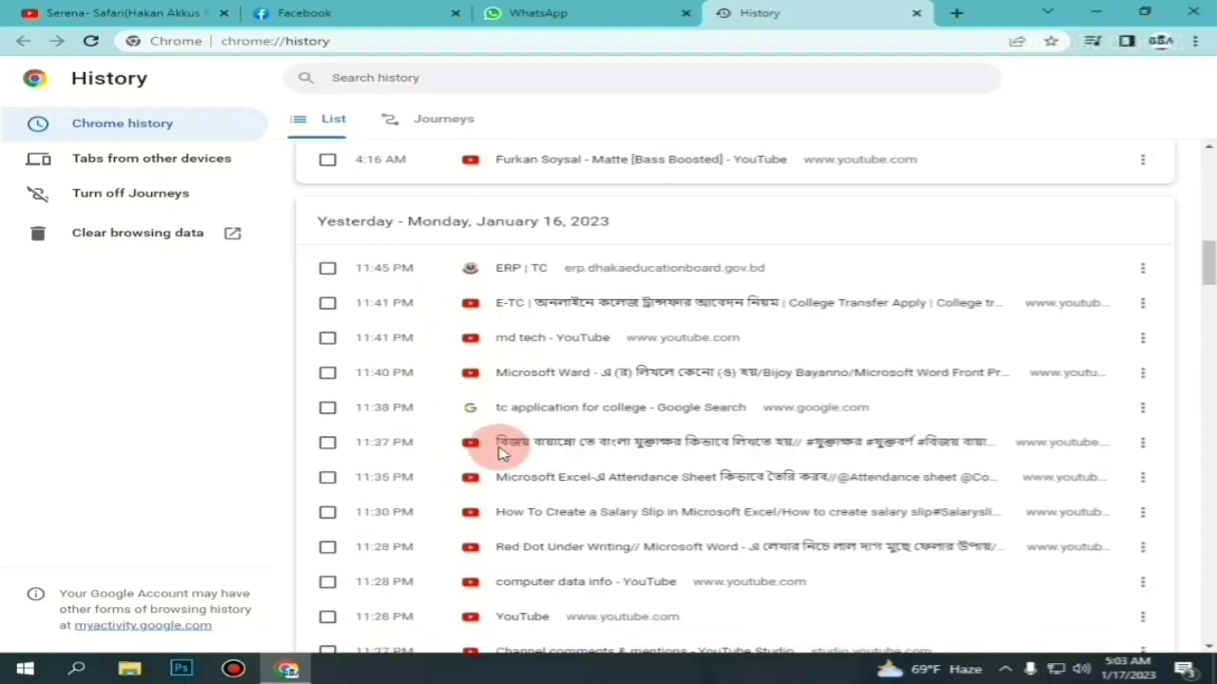
{"action": "scroll", "coordinate": [448, 421], "scroll_direction": "up", "scroll_amount": 15}
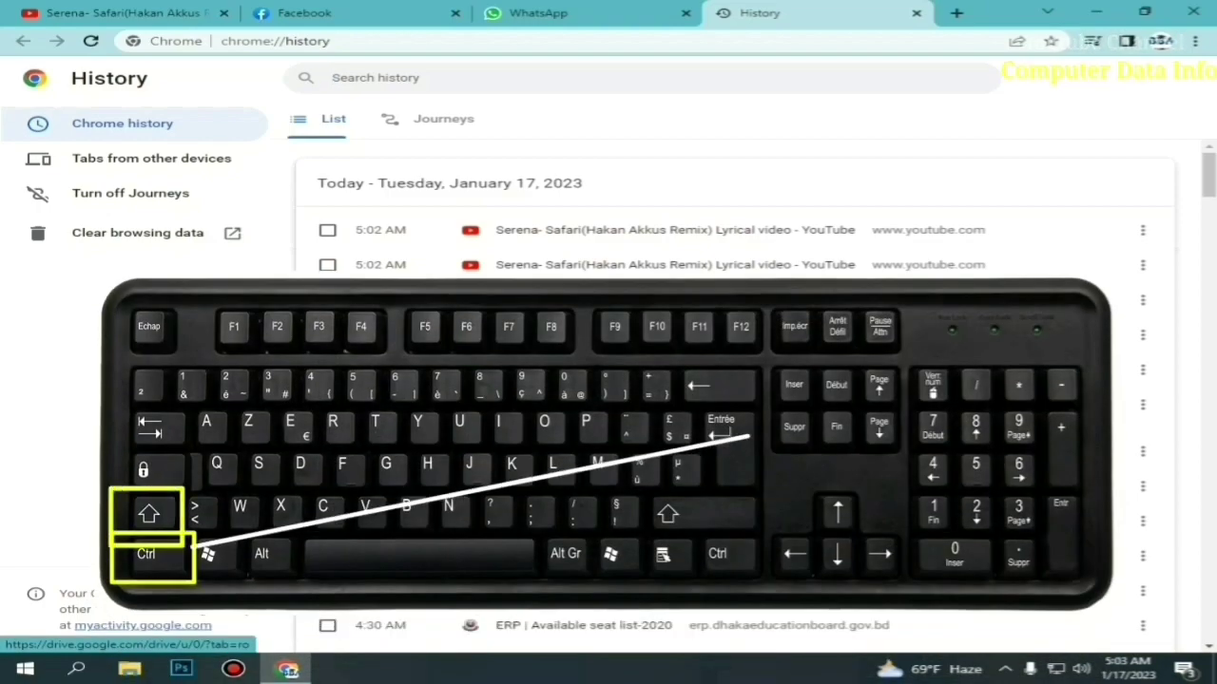
Clear the browsing history, cookies and other site data, and cached images and files with the time range set to All time
{"action": "key", "text": "ctrl+shift+Delete"}
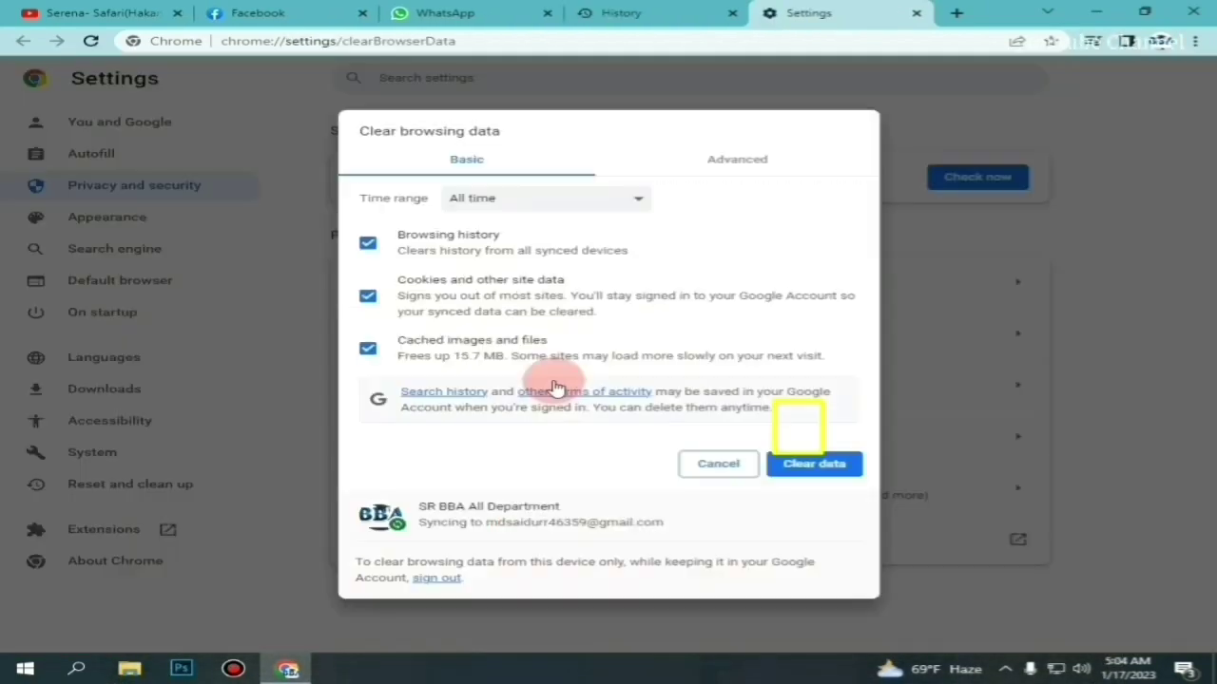
{"action": "left_click", "coordinate": [634, 16]}
{"action": "left_click", "coordinate": [806, 14]}
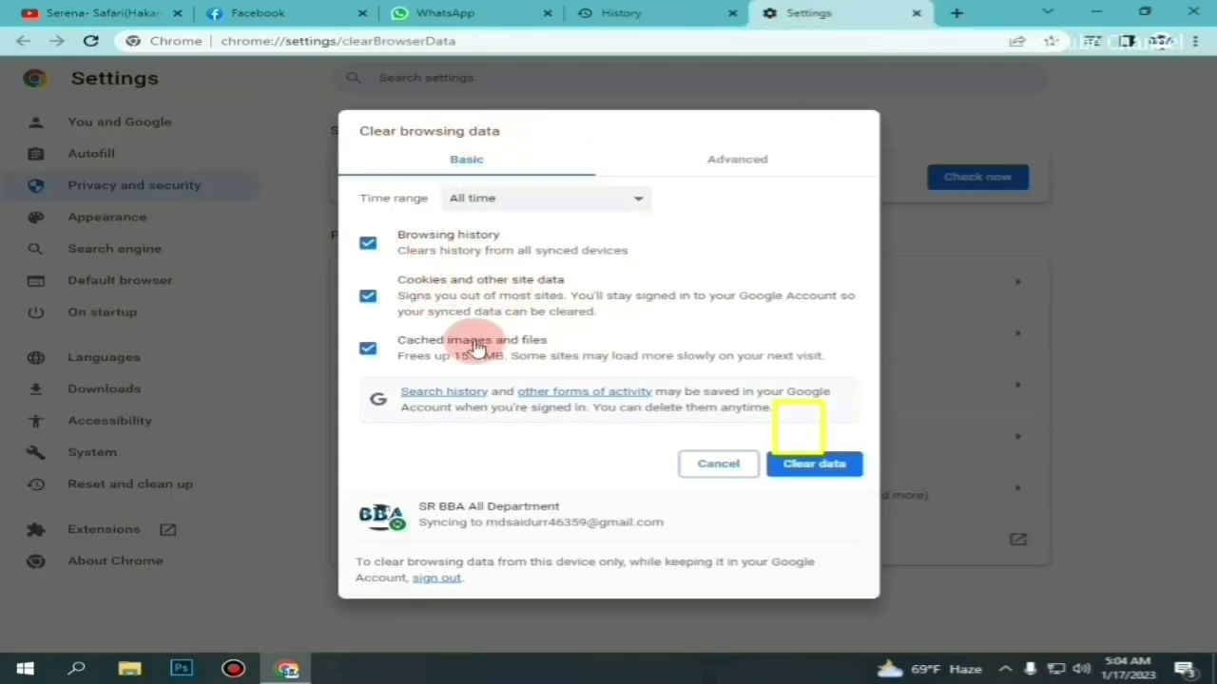
{"action": "left_click", "coordinate": [635, 200]}
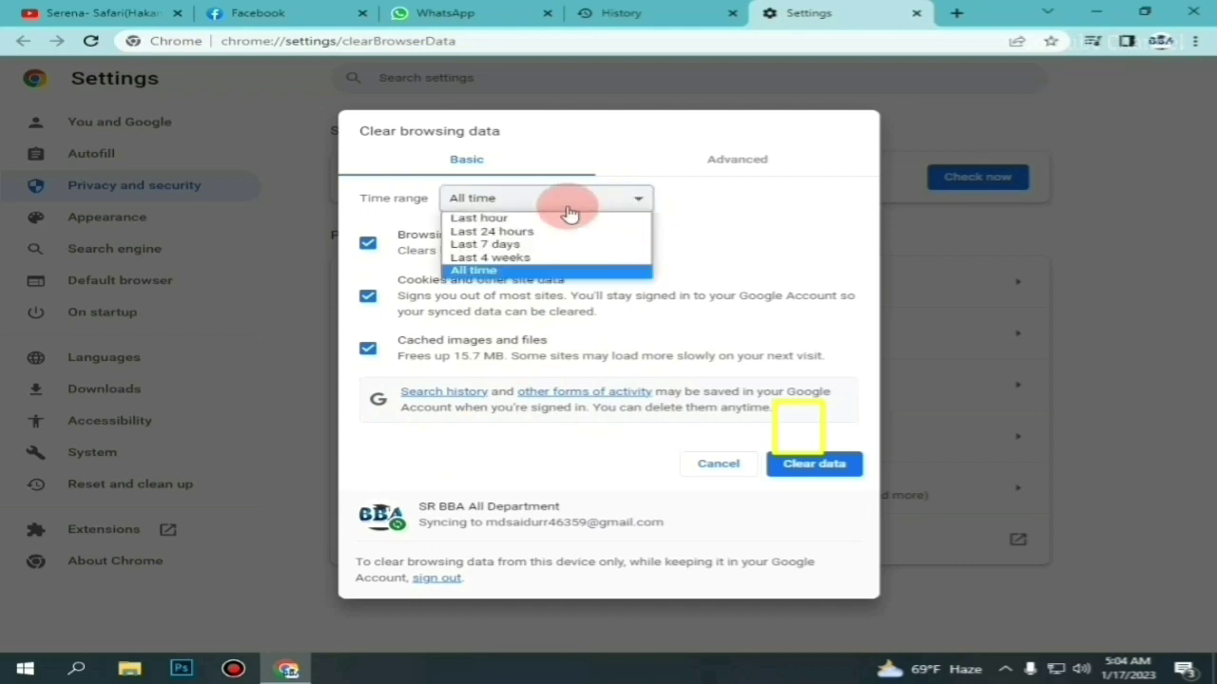
{"action": "left_click", "coordinate": [569, 215]}
{"action": "left_click", "coordinate": [624, 206]}
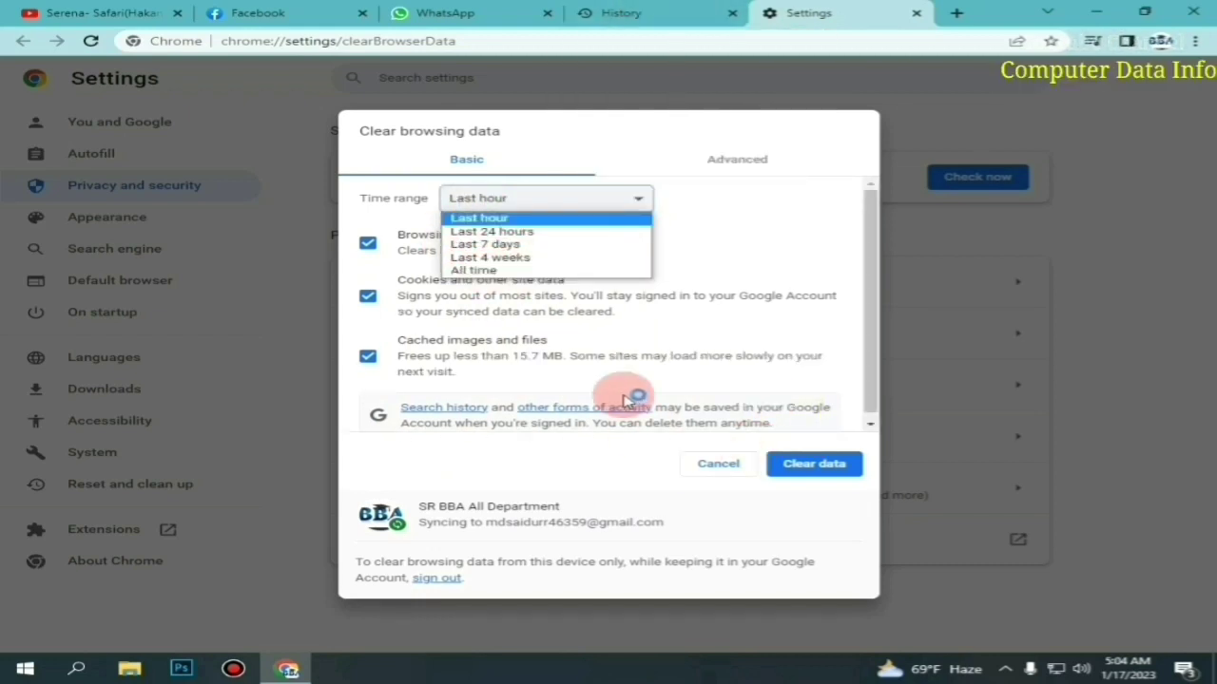
{"action": "left_click", "coordinate": [570, 270]}
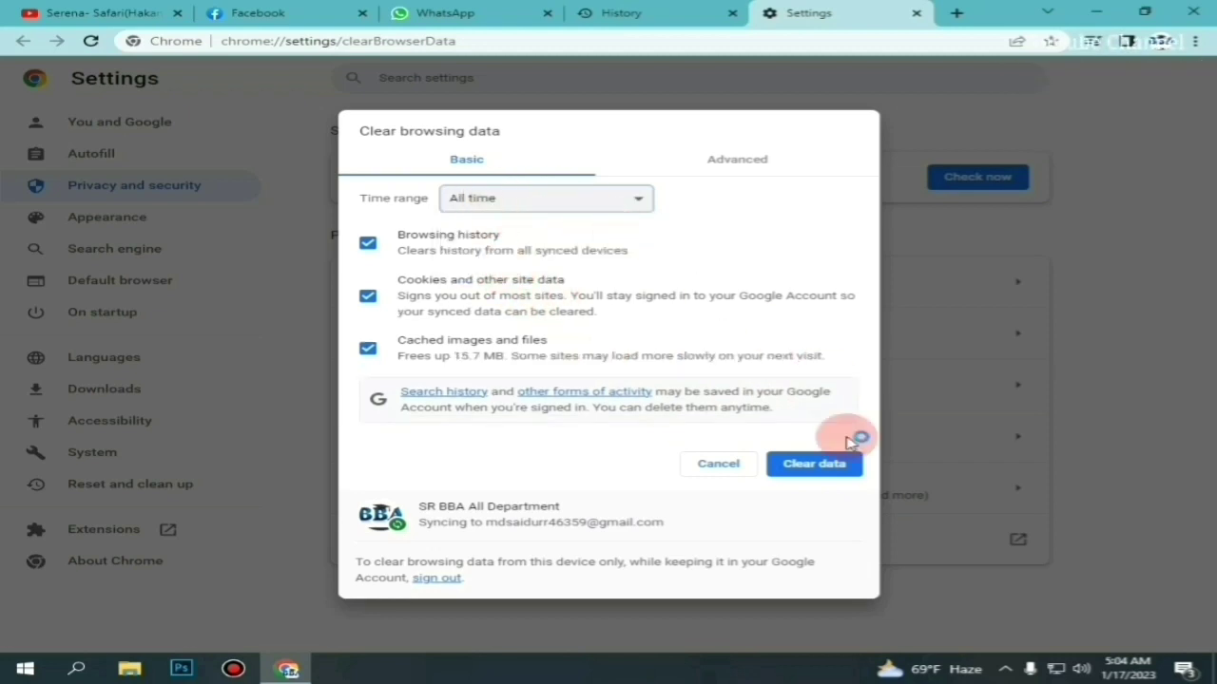
{"action": "left_click", "coordinate": [806, 474]}
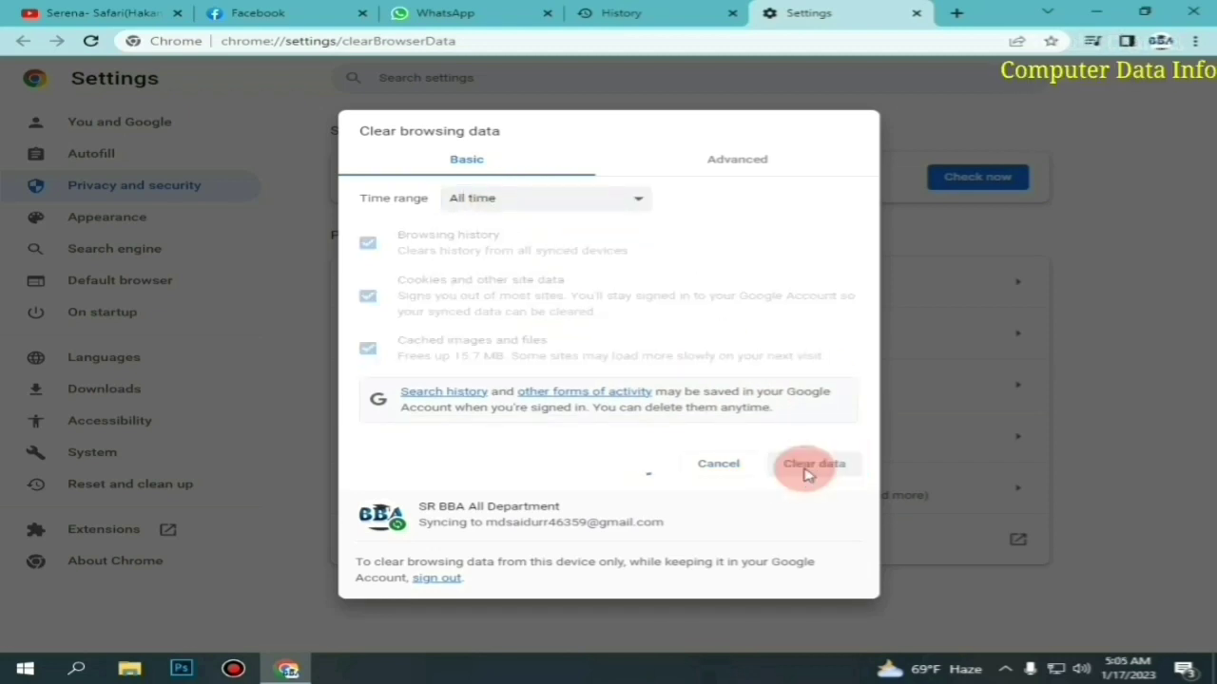
{"action": "left_click", "coordinate": [811, 404]}
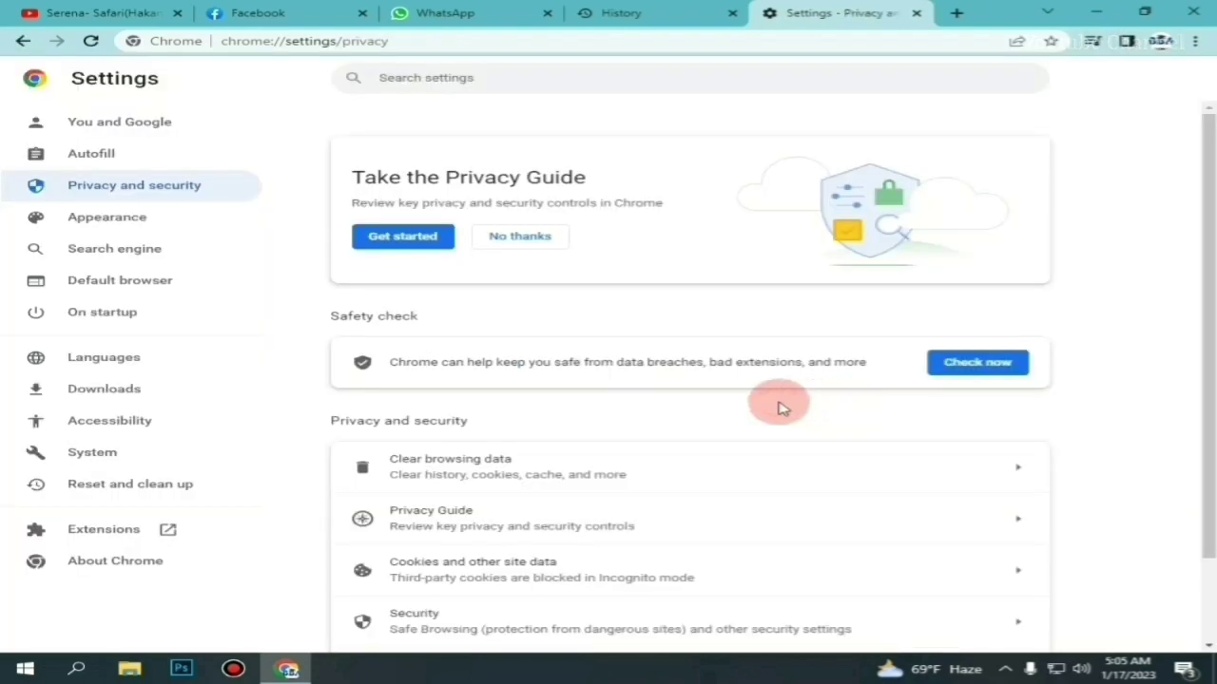
Look over the Privacy and security settings, and check the Chrome history list for remaining entries
{"action": "scroll", "coordinate": [620, 480], "scroll_direction": "down", "scroll_amount": 1}
{"action": "scroll", "coordinate": [620, 480], "scroll_direction": "down", "scroll_amount": 1}
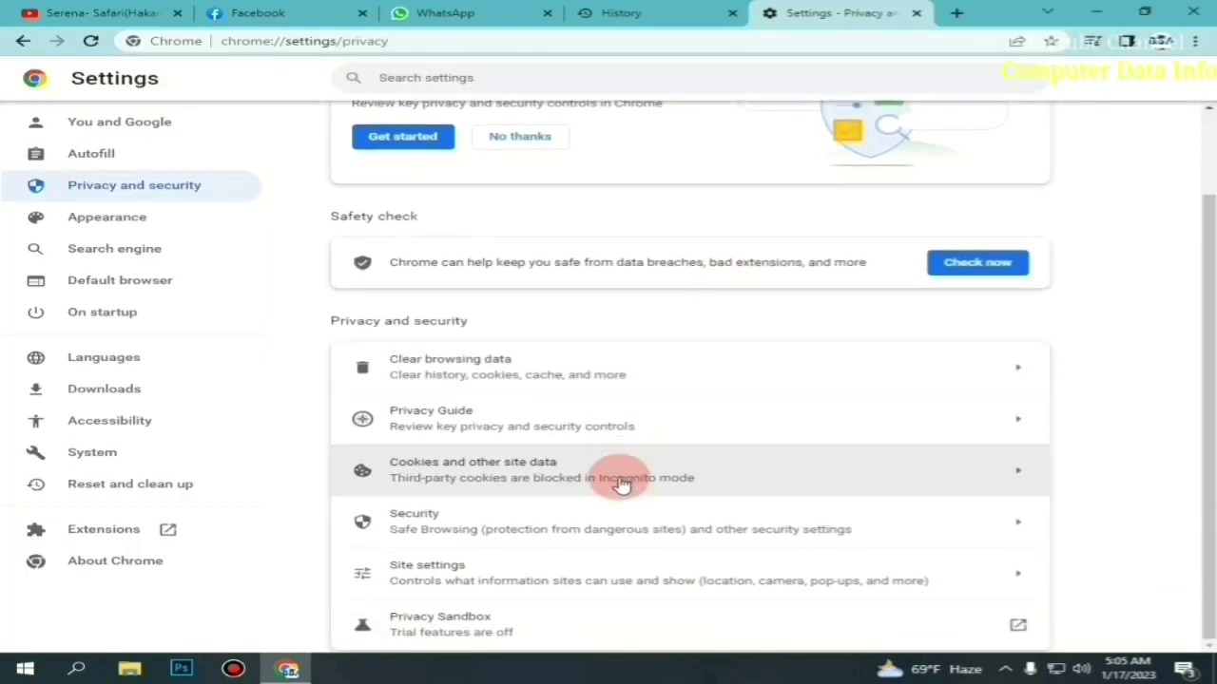
{"action": "scroll", "coordinate": [625, 519], "scroll_direction": "up", "scroll_amount": 2}
{"action": "left_click", "coordinate": [622, 13]}
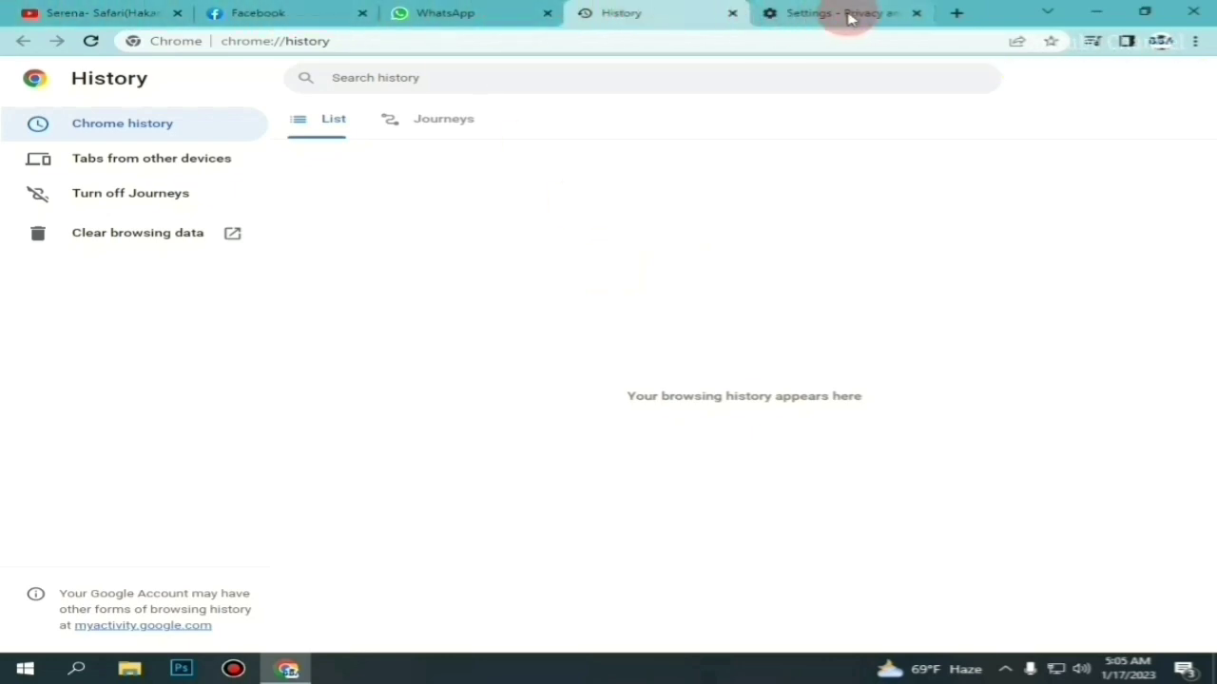
Close the History tab and restore it as the last closed tab, switching between WhatsApp and History to check it
{"action": "left_click", "coordinate": [733, 15]}
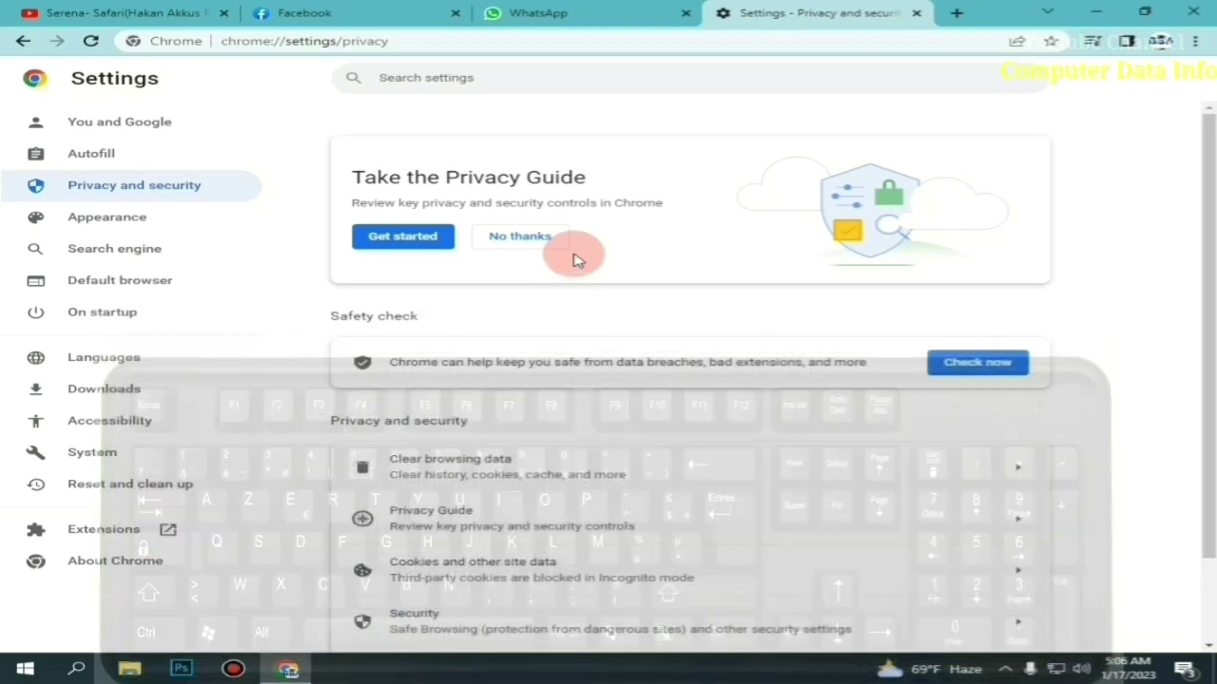
{"action": "key", "text": "ctrl+shift+t"}
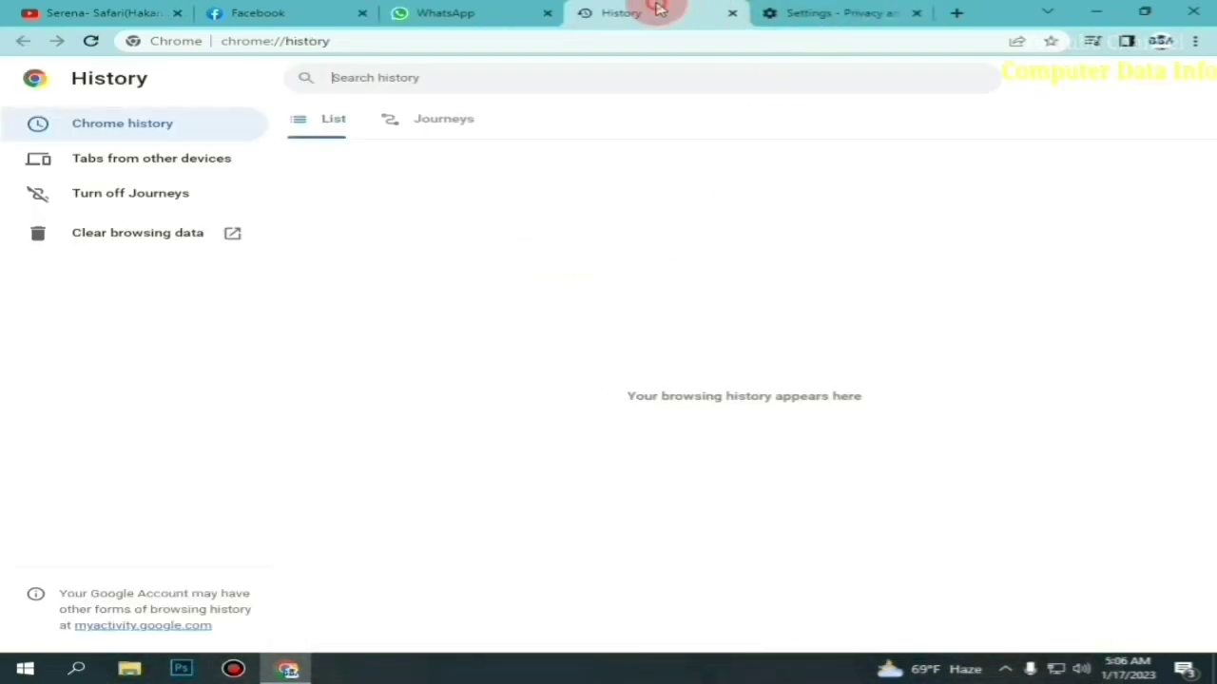
{"action": "left_click", "coordinate": [485, 14]}
{"action": "left_click", "coordinate": [644, 13]}
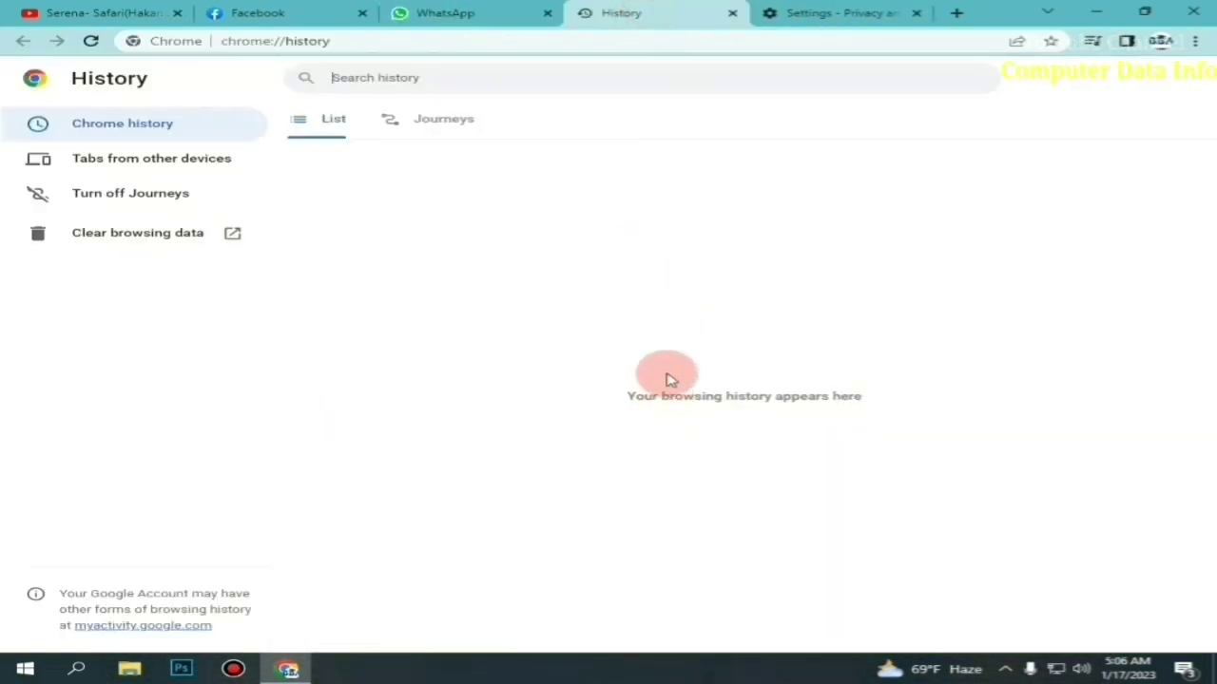
{"action": "left_click", "coordinate": [489, 13]}
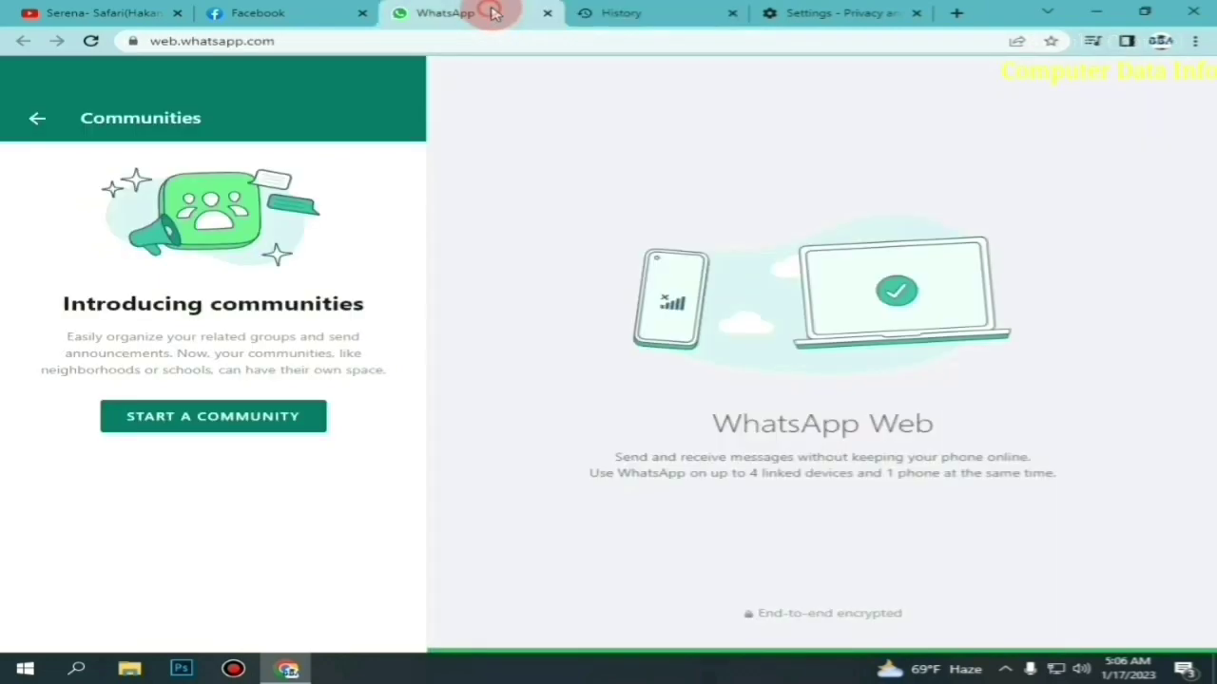
{"action": "left_click", "coordinate": [643, 14]}
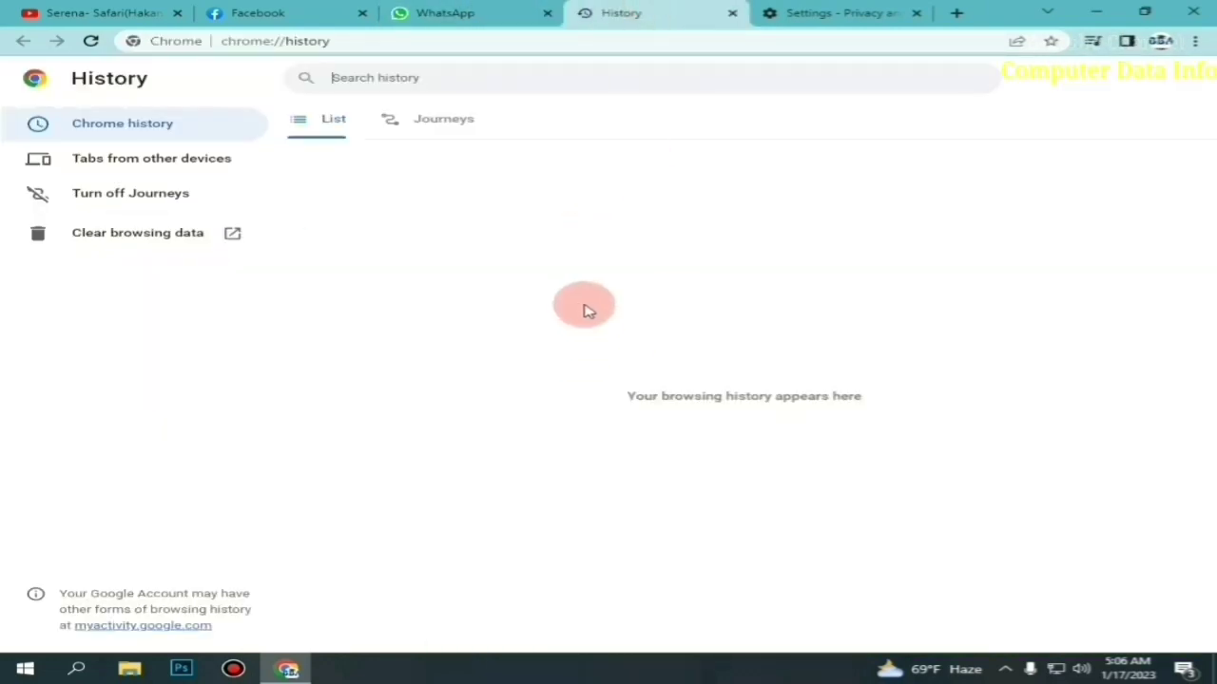